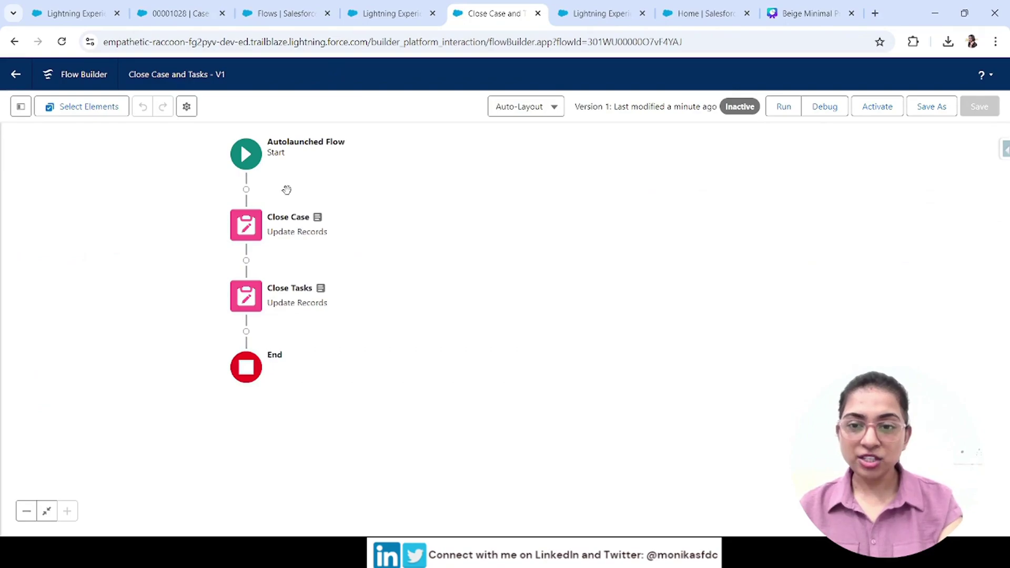
Step: Examine the Case field-level security of the Custom: Support Profile, focusing on access to the Stopped field
click(597, 15)
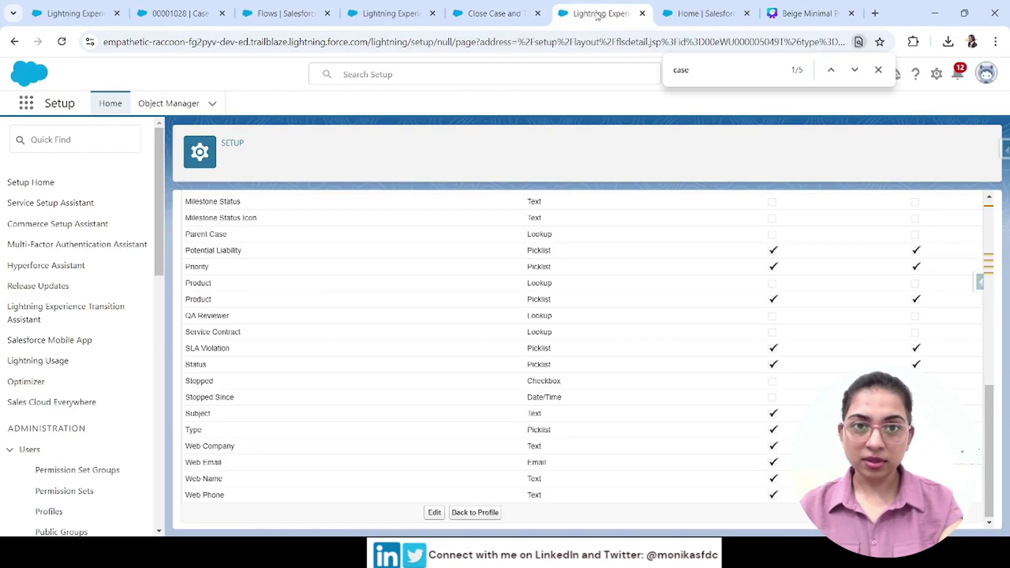
scroll(598, 292, up, 10)
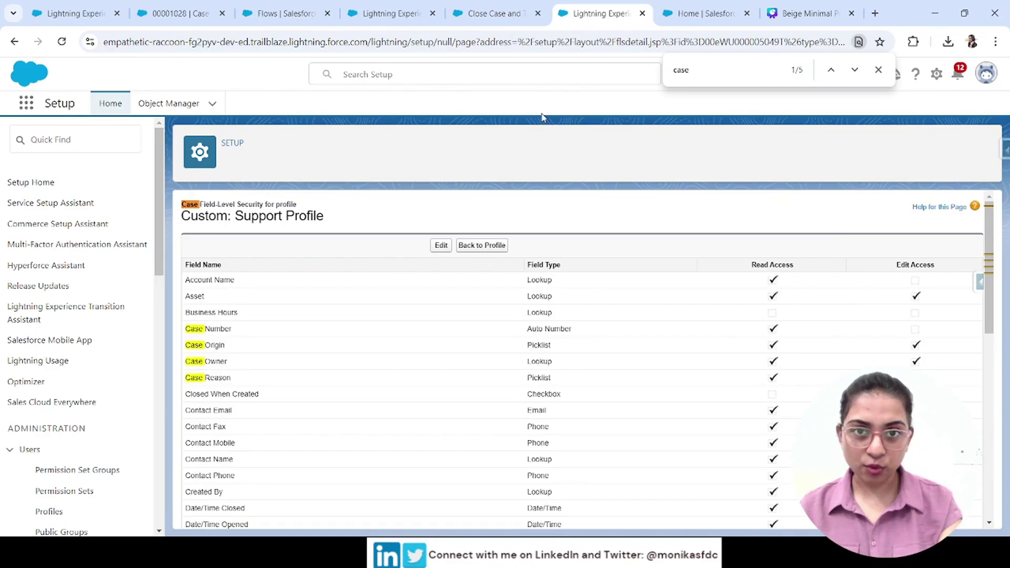
scroll(563, 267, down, 5)
scroll(565, 269, down, 3)
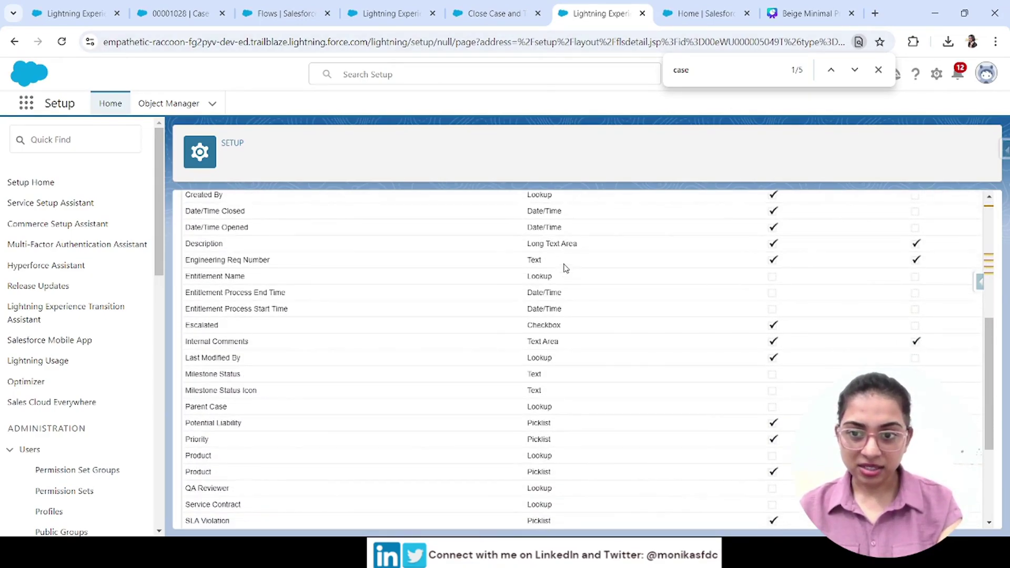
scroll(565, 268, down, 2)
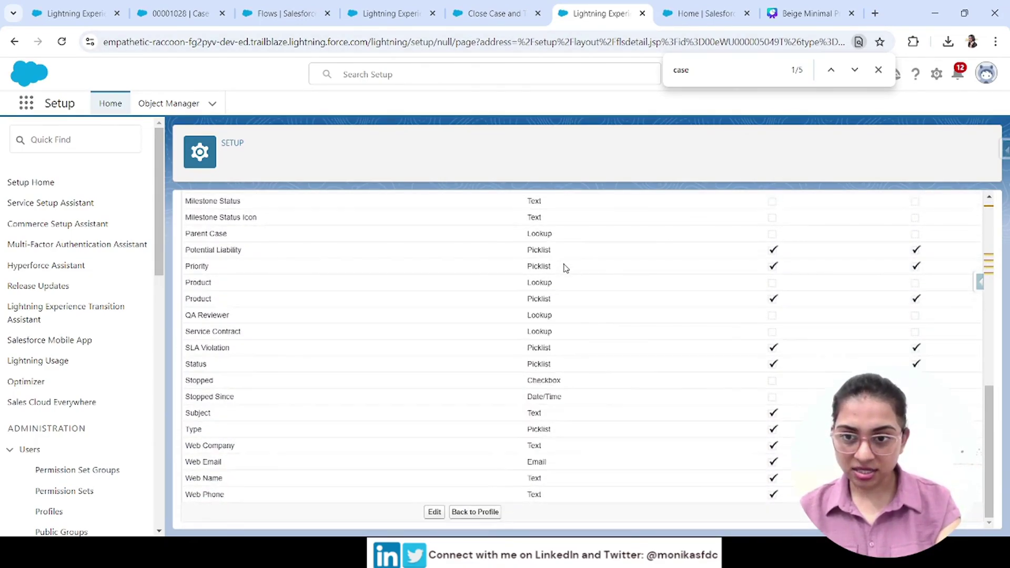
scroll(565, 268, up, 10)
scroll(565, 267, down, 10)
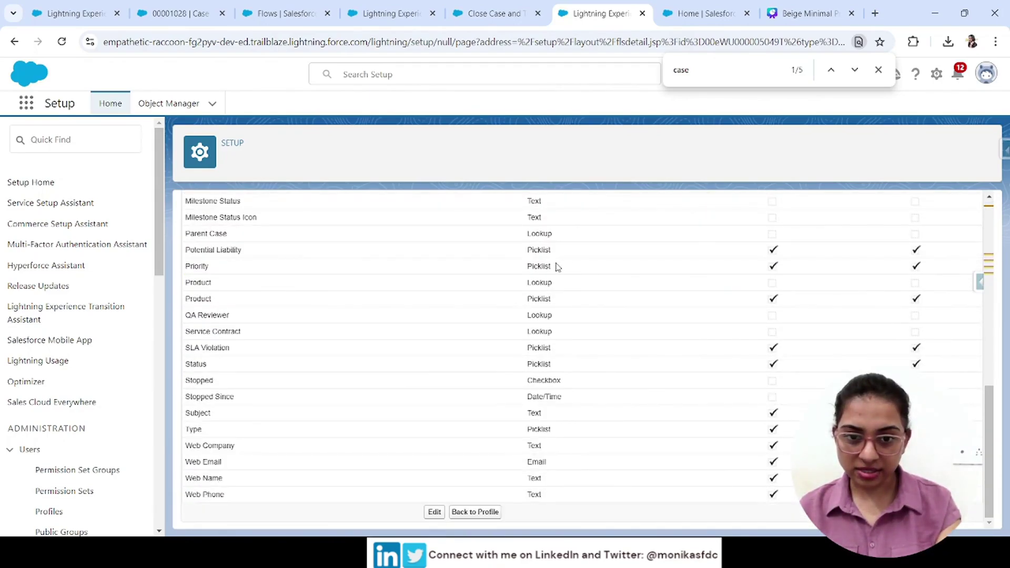
drag(213, 381, 185, 381)
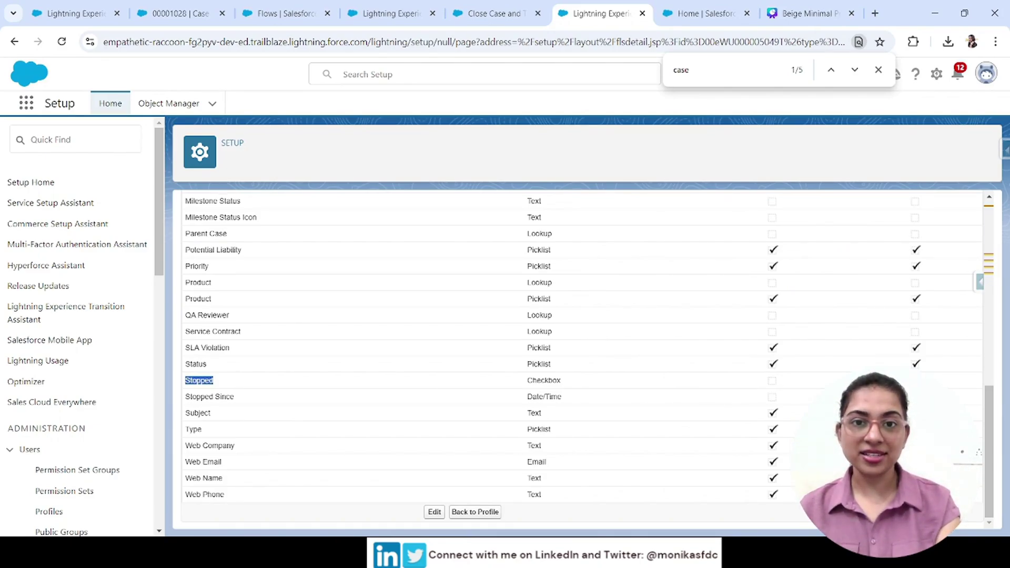
Step: Review the filter conditions and field values of the Close Case update element in the Close Case and Tasks flow
click(497, 13)
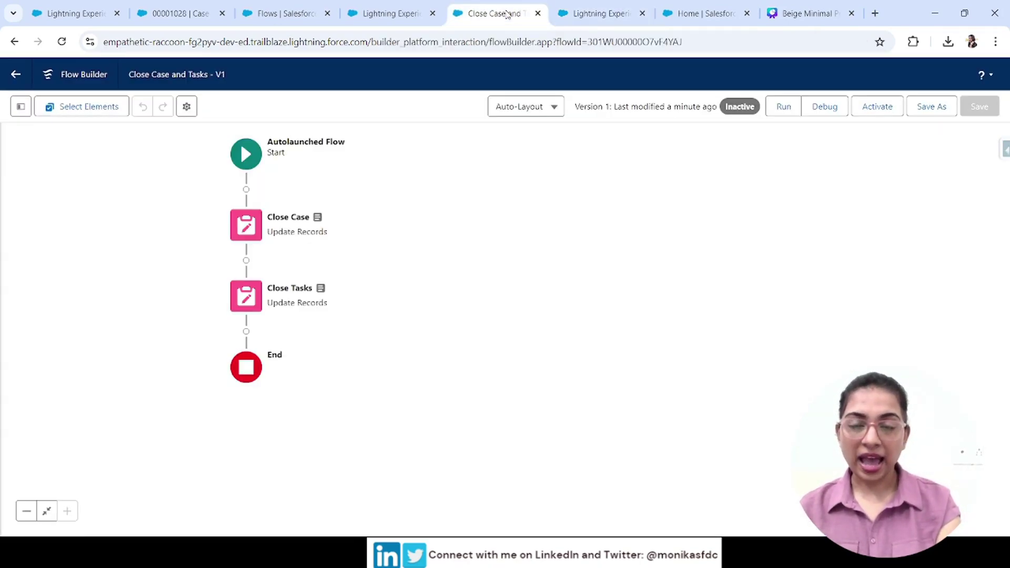
click(248, 234)
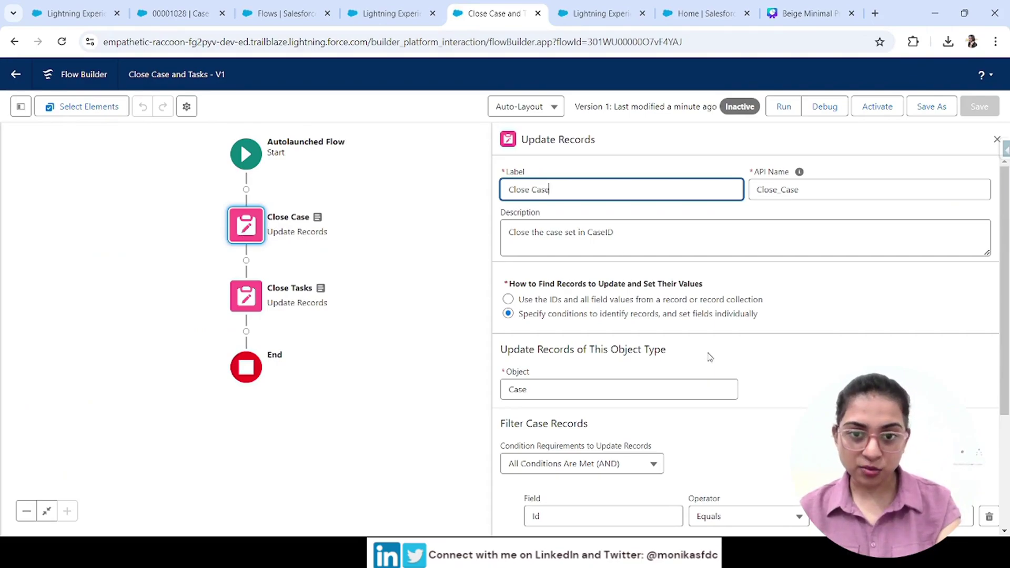
scroll(765, 458, down, 3)
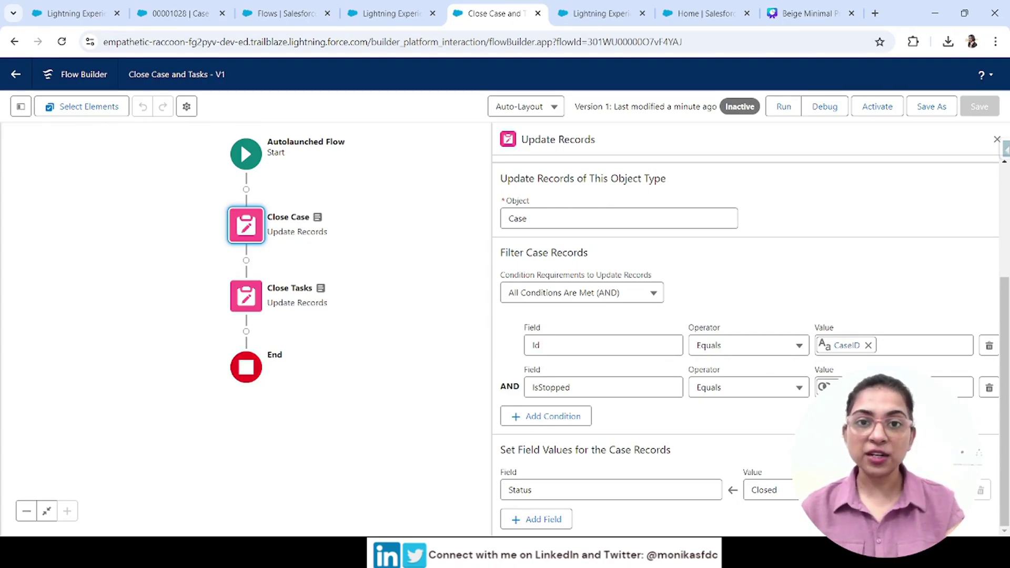
click(996, 141)
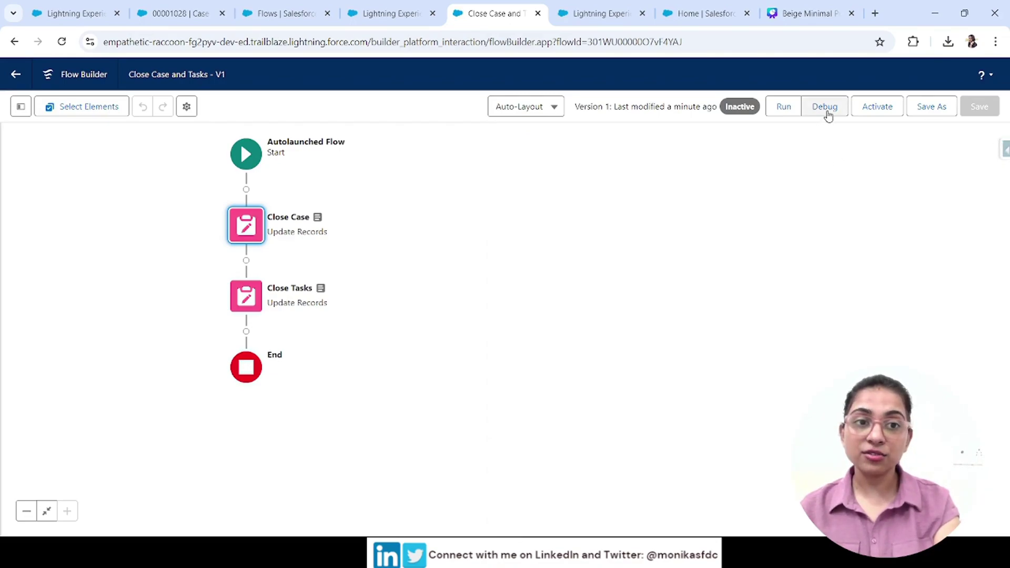
Step: Set up a debug run of the flow as another user, choosing Support Agent
click(827, 111)
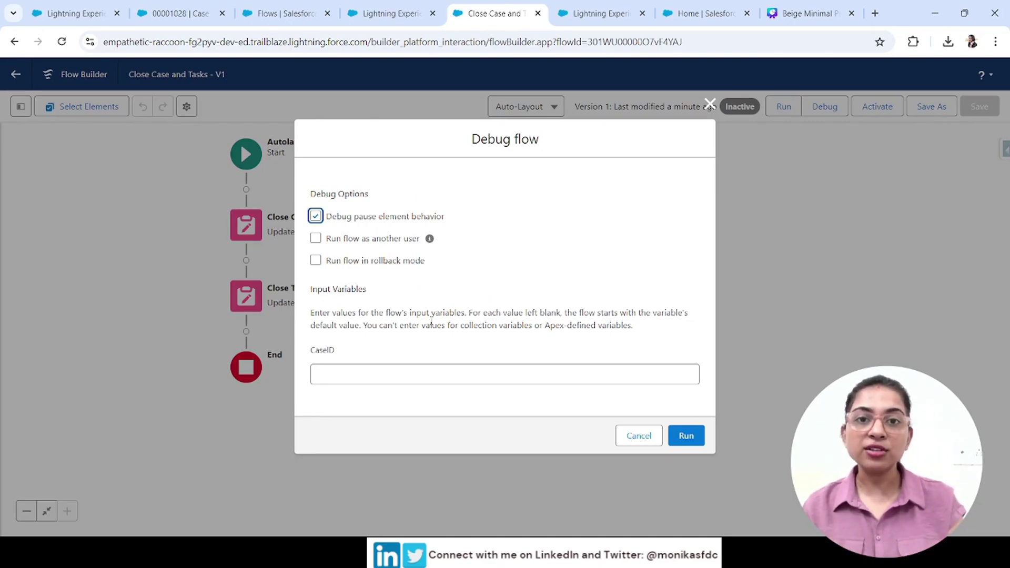
click(315, 238)
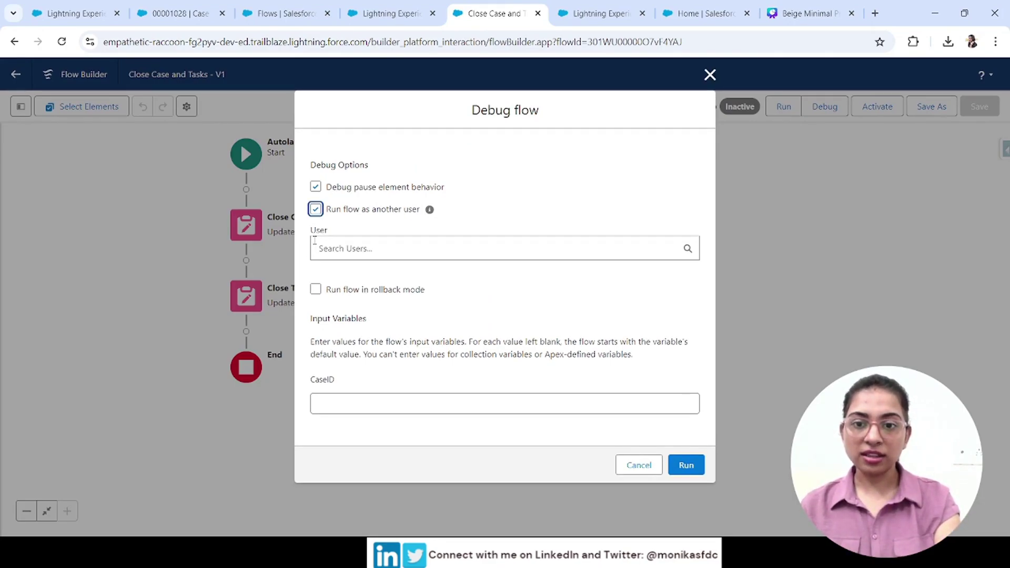
click(352, 248)
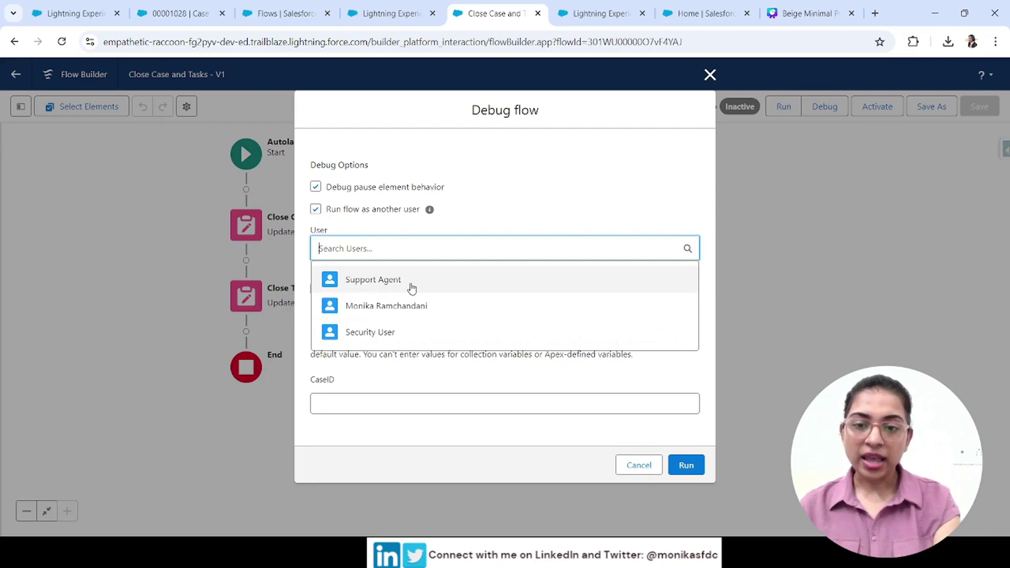
click(411, 286)
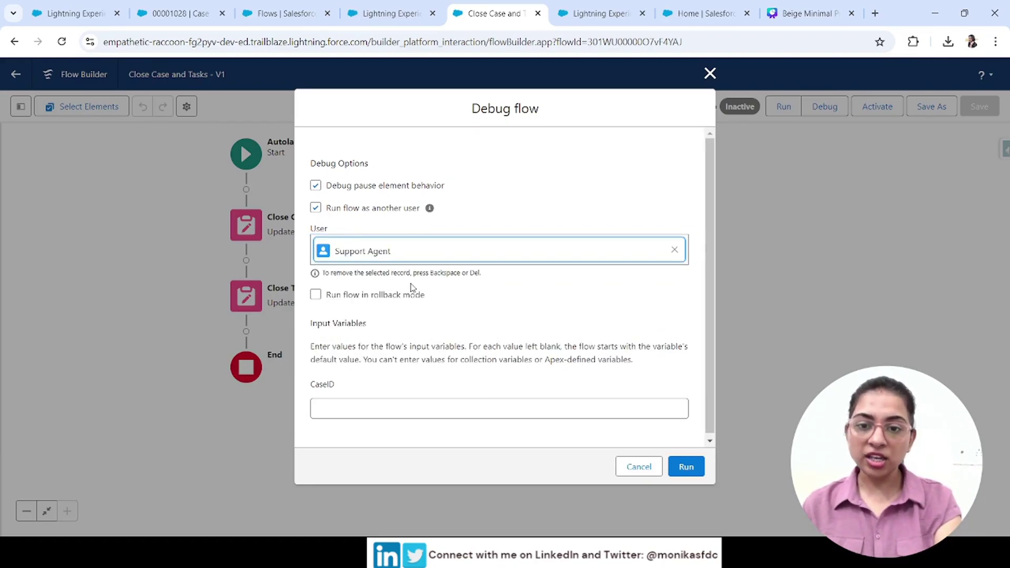
Step: Enter the record ID of the "Error occurred while creating opportunity" case as CaseID and run the debug
click(361, 413)
click(182, 13)
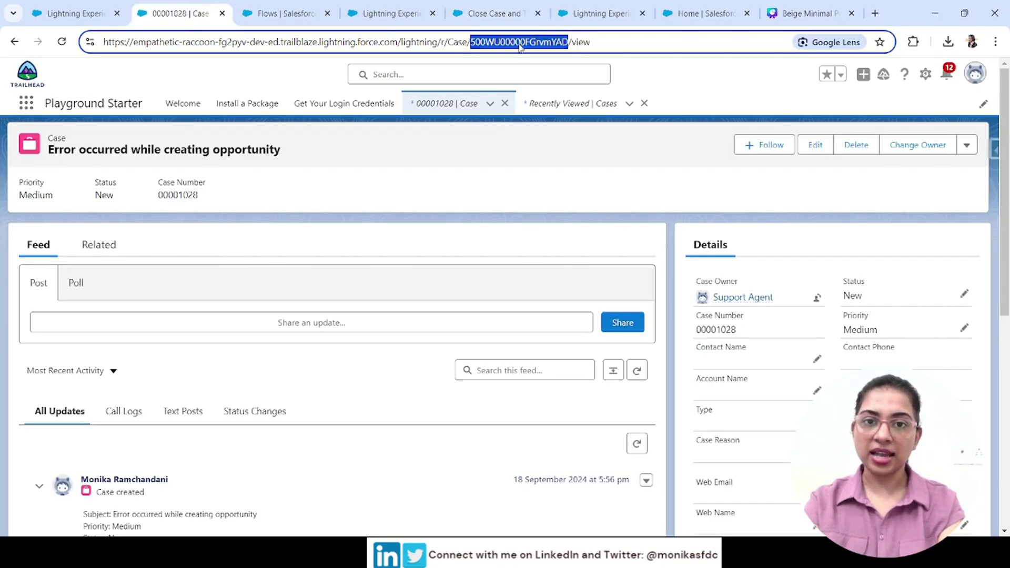
click(491, 13)
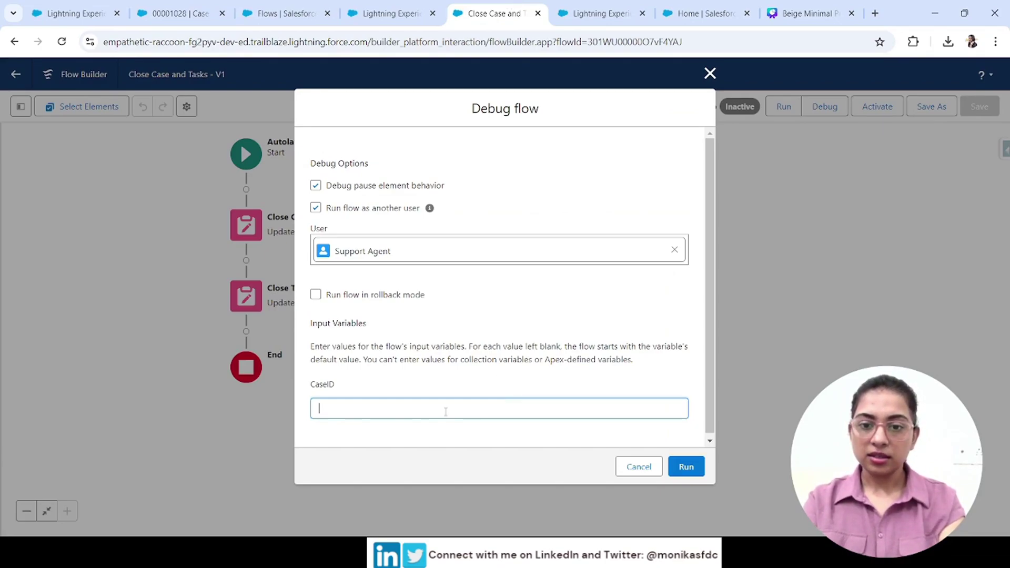
text(500WU00000FGrvmYAD)
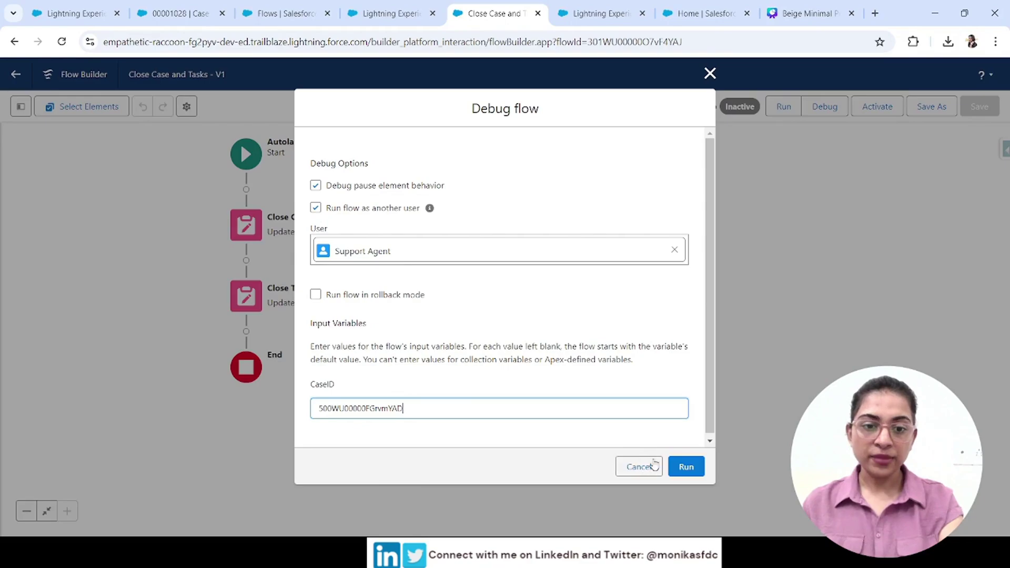
click(685, 467)
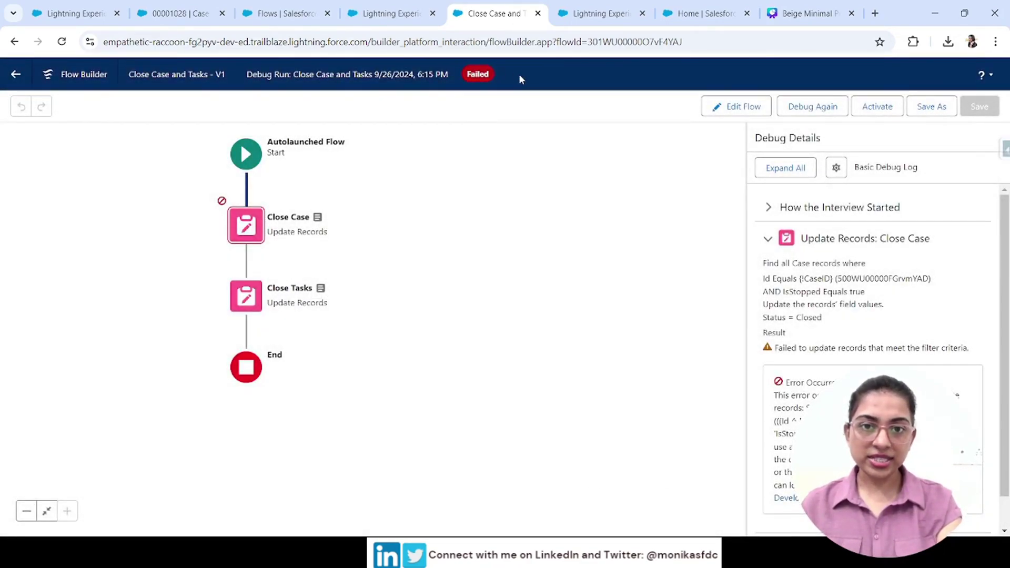
Step: Read the debug details for the Close Case element, focusing on the error text about the IsStopped column
drag(519, 76, 435, 74)
scroll(867, 333, down, 1)
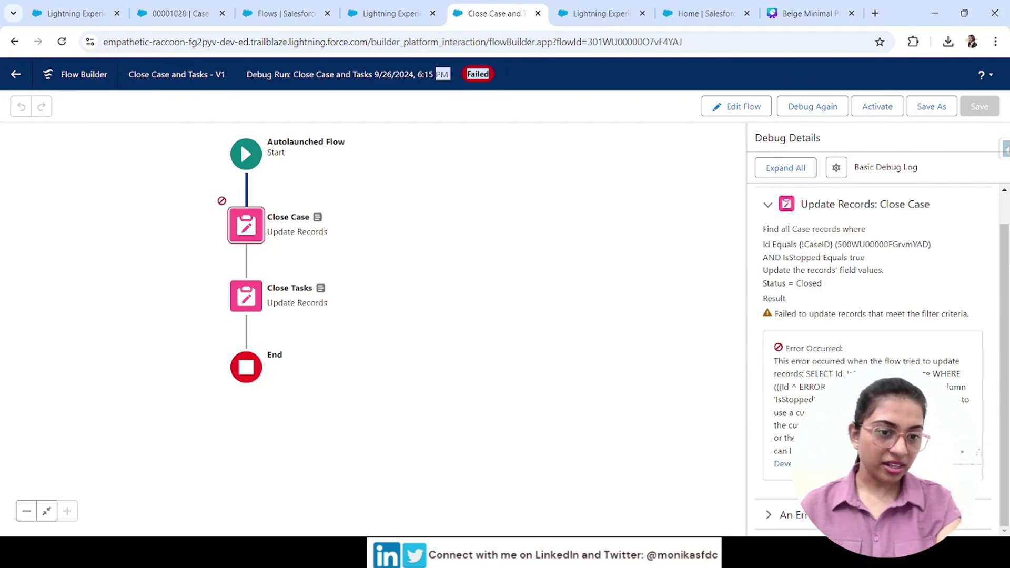
drag(928, 386, 815, 400)
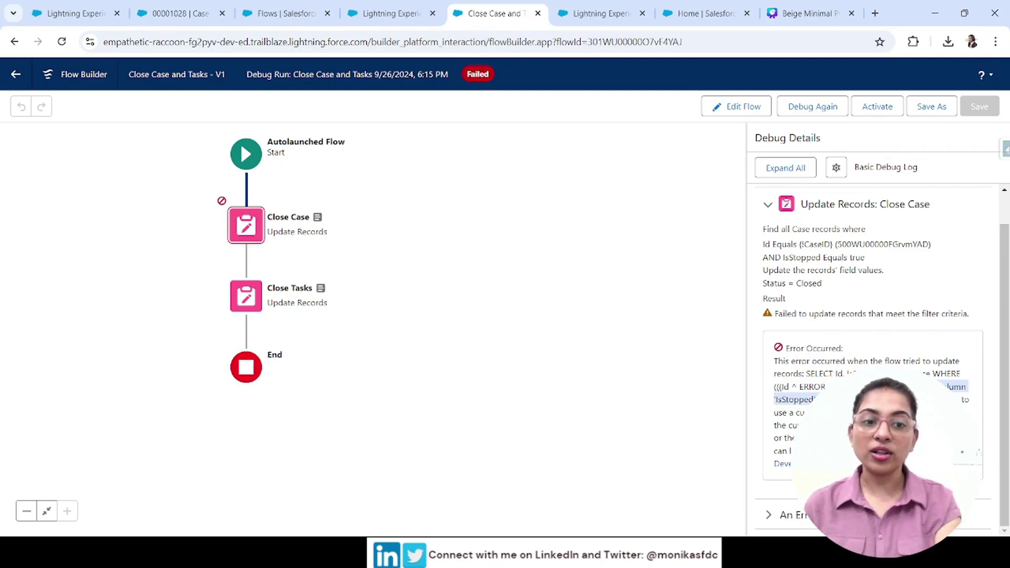
click(794, 400)
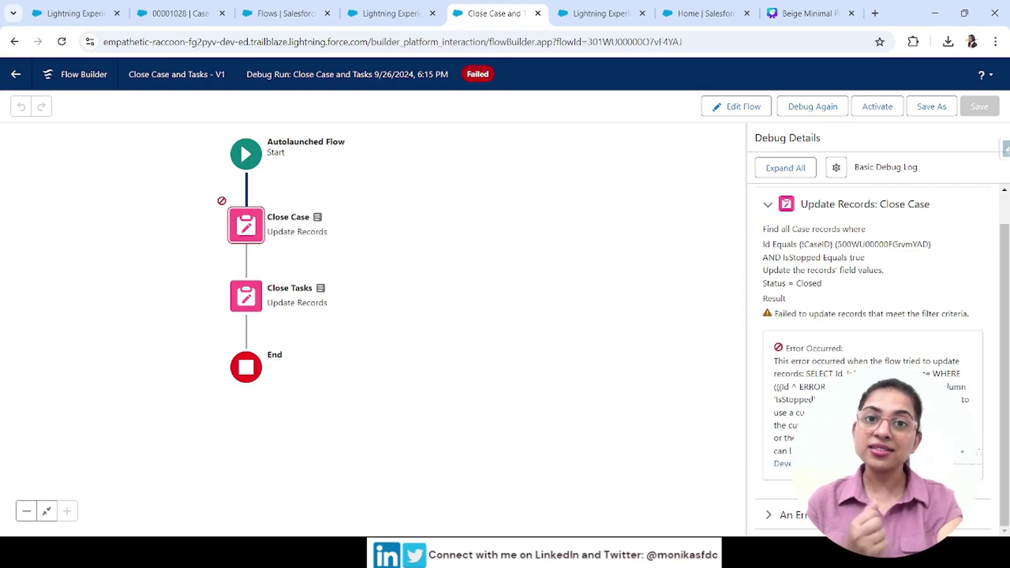
double_click(805, 398)
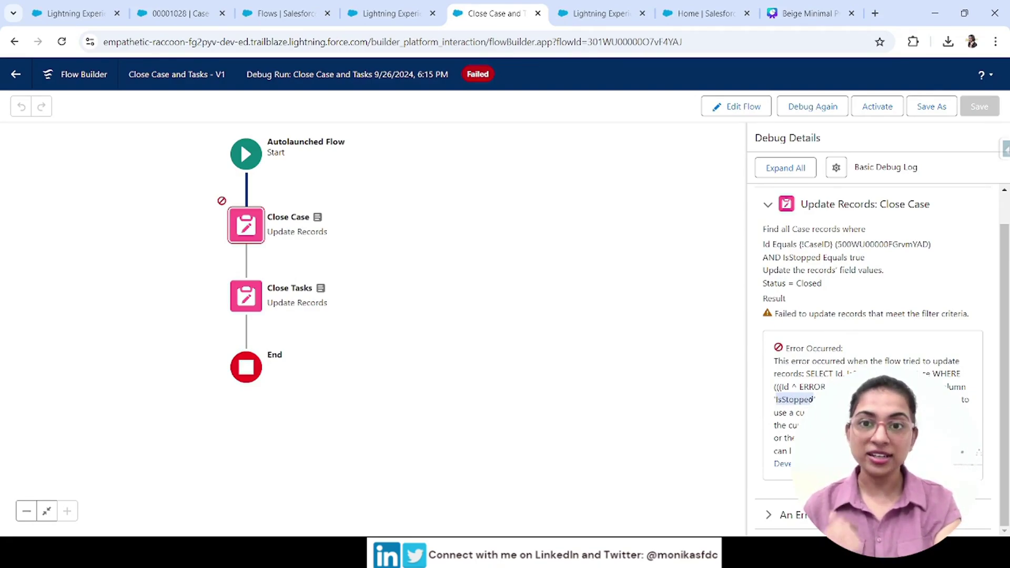
Step: Open the Custom: Support Profile from the Setup profiles list, filtered to names starting with C
click(388, 7)
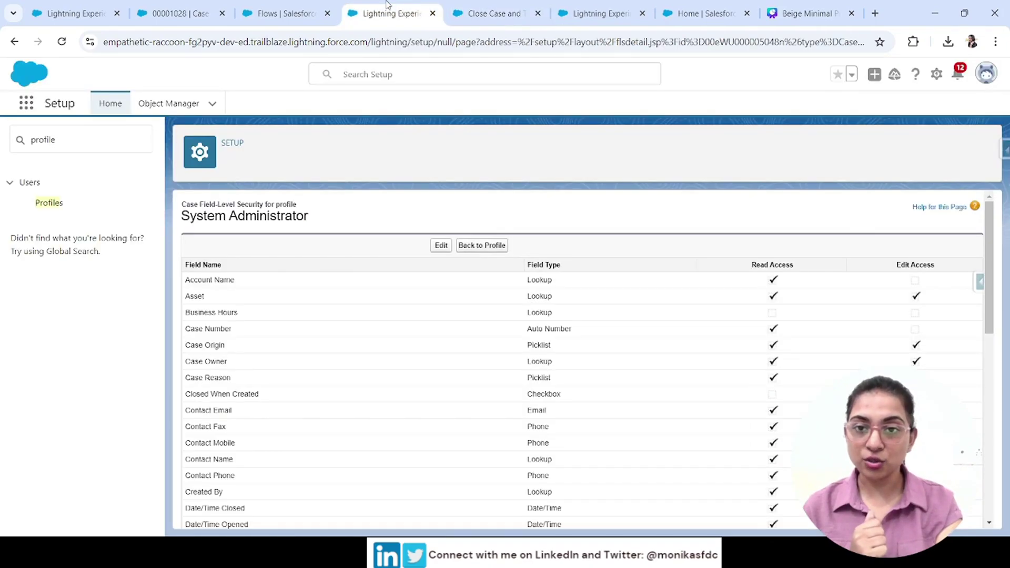
click(49, 203)
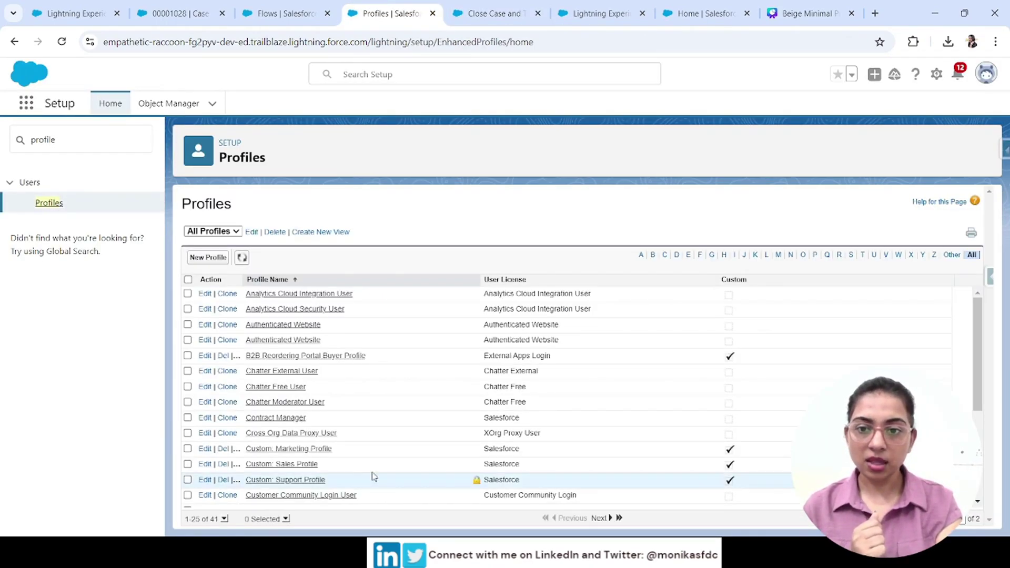
scroll(385, 430, down, 3)
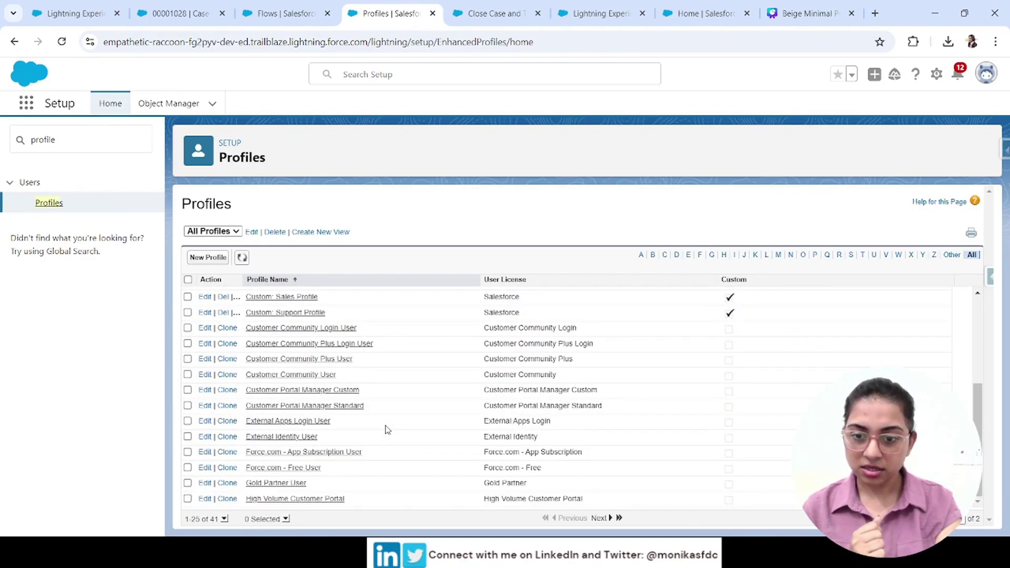
click(851, 256)
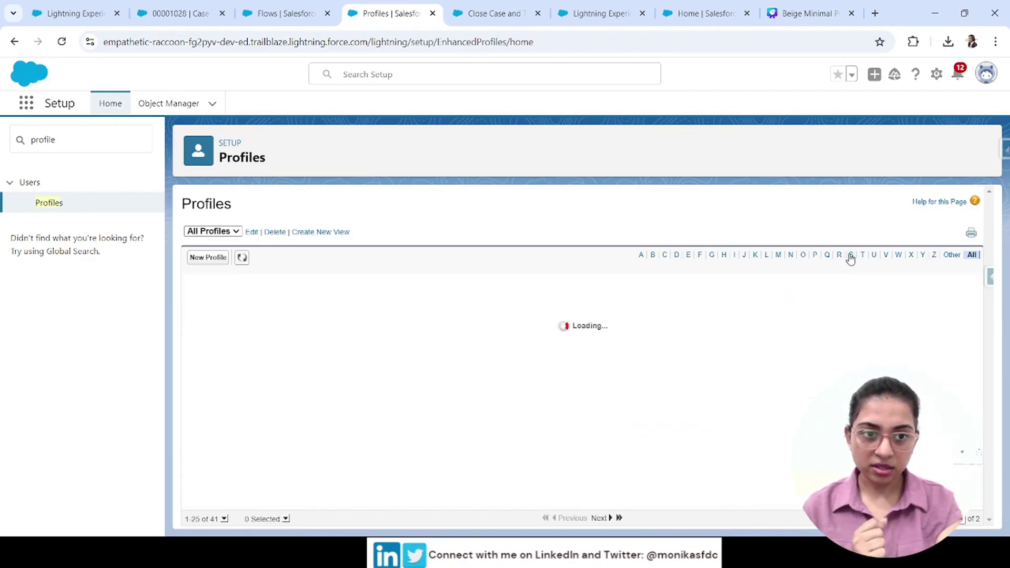
click(664, 258)
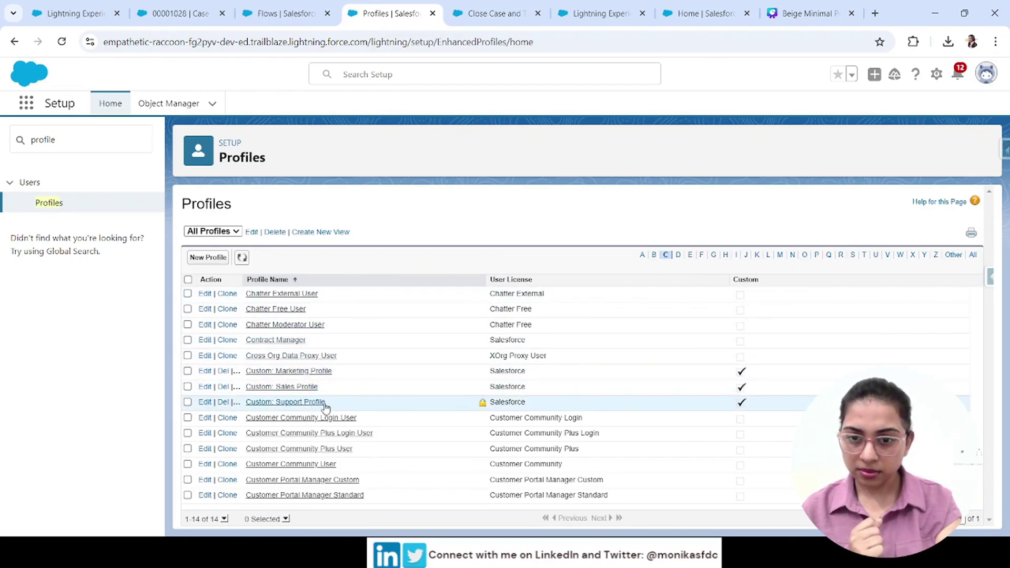
click(306, 403)
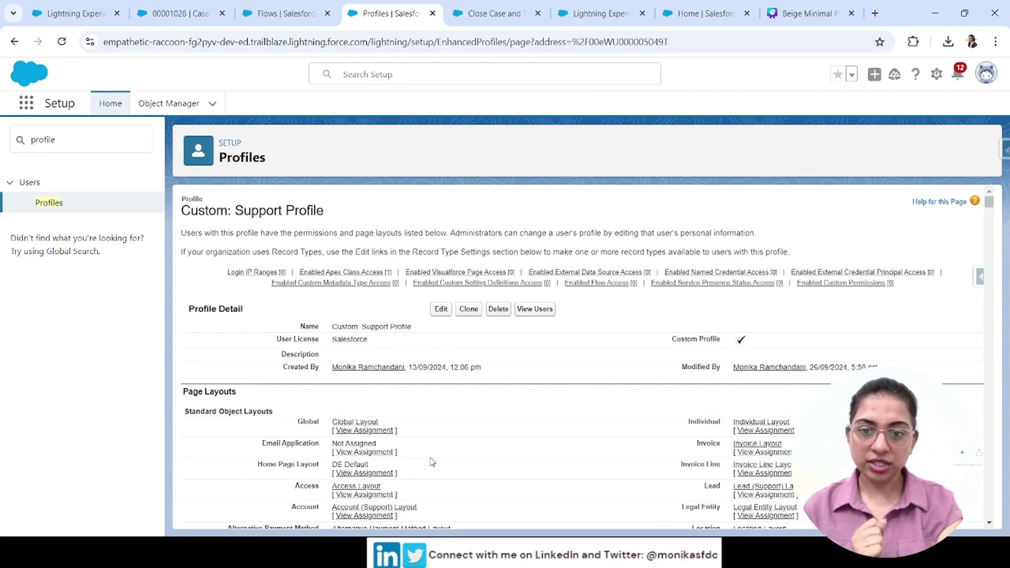
Step: View the Case object's standard field-level security for the Custom: Support Profile
scroll(429, 461, down, 15)
scroll(433, 461, down, 5)
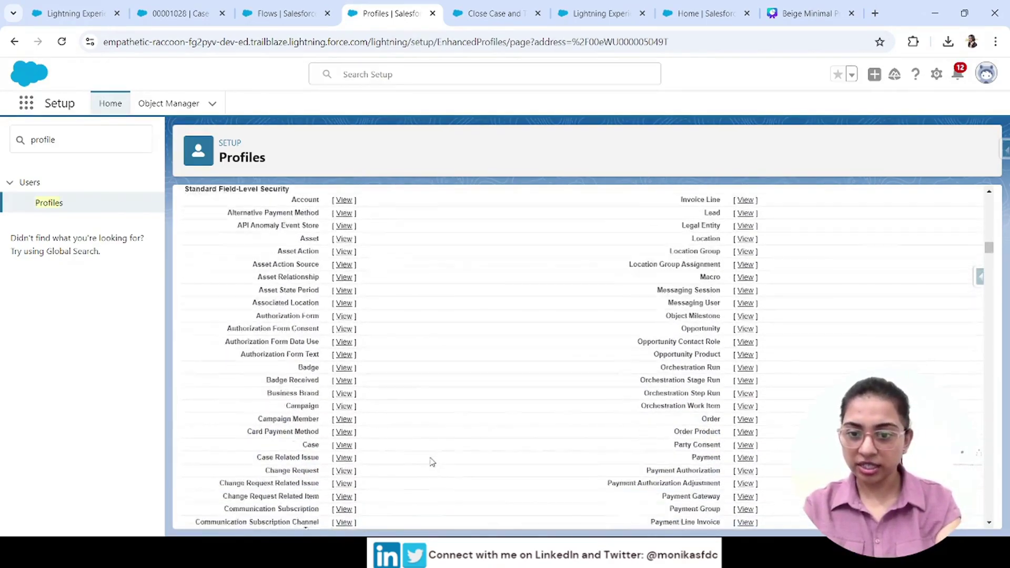
click(344, 396)
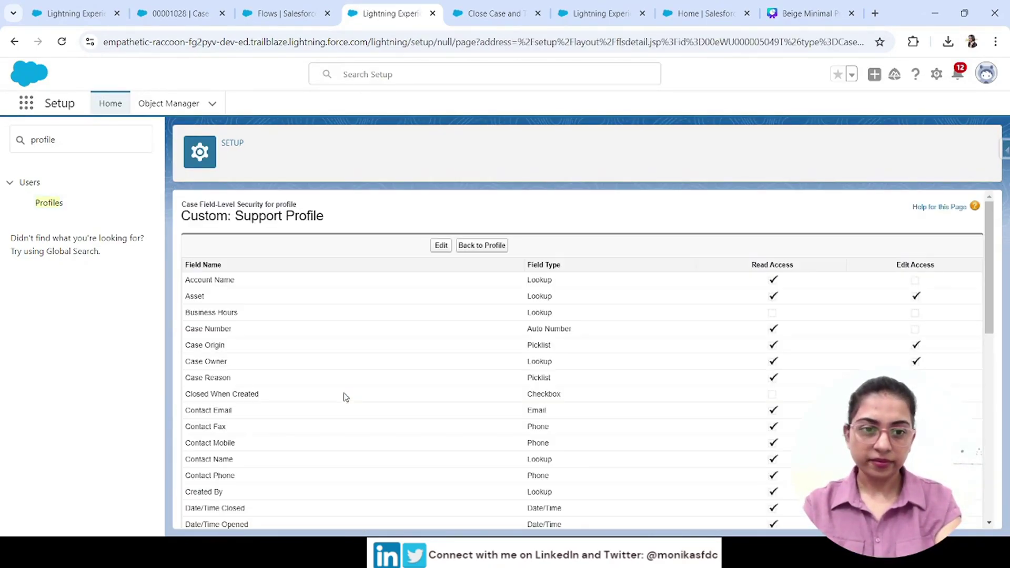
Step: Grant the Custom: Support Profile read and edit access to the Case object's Stopped field and save the field-level security
scroll(647, 463, down, 5)
scroll(332, 403, down, 3)
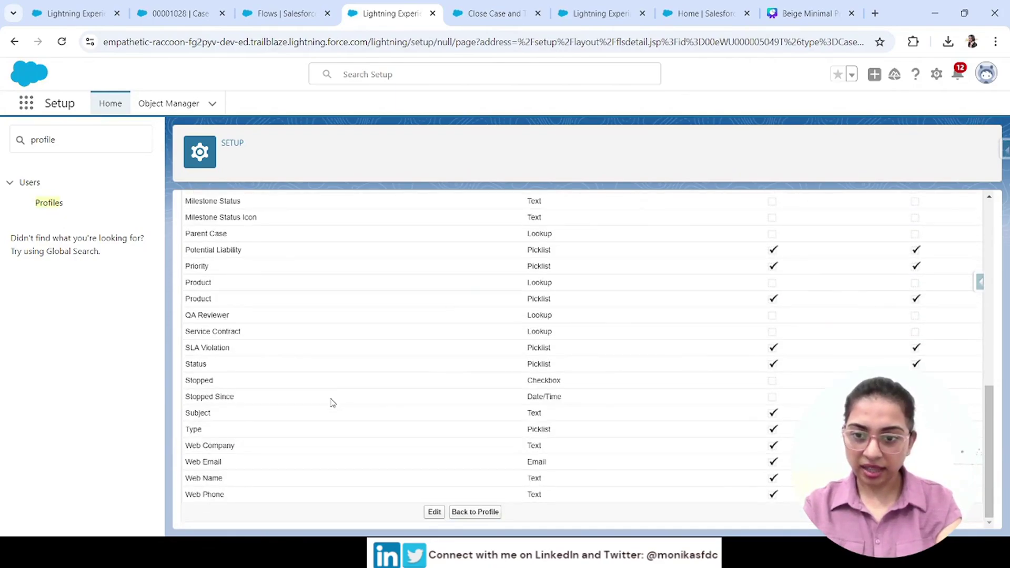
drag(221, 384, 164, 386)
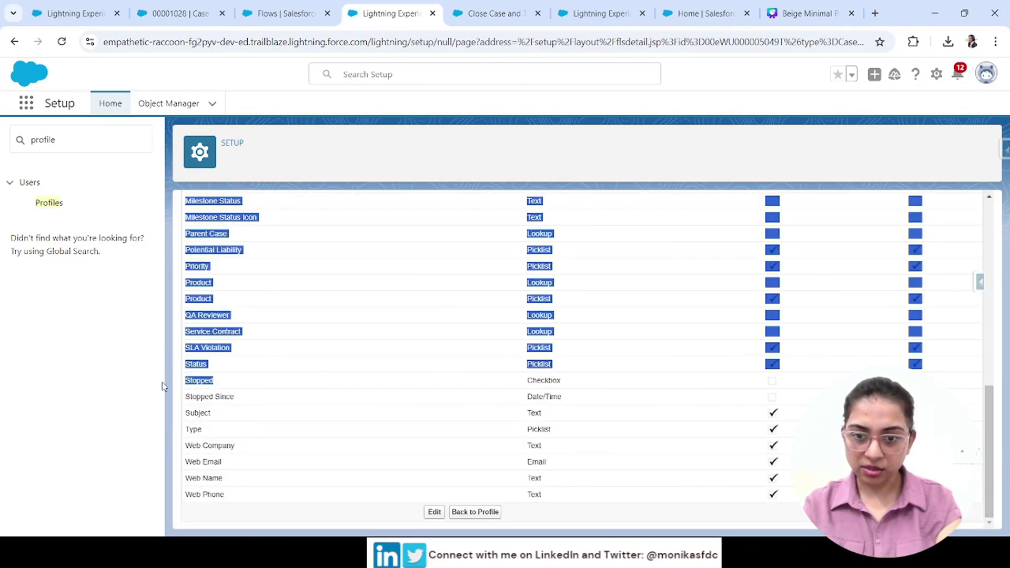
click(614, 398)
double_click(771, 380)
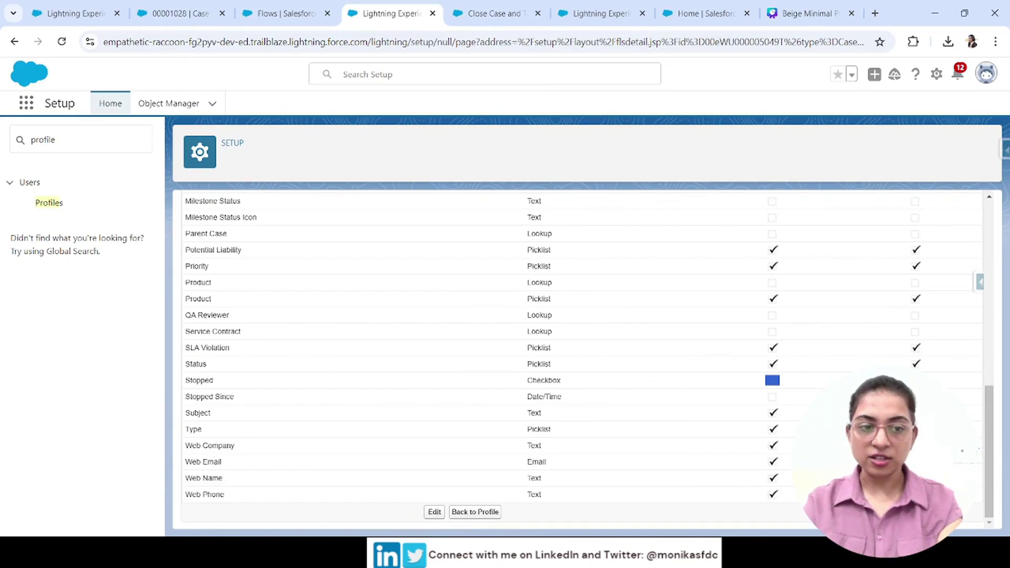
scroll(492, 316, up, 10)
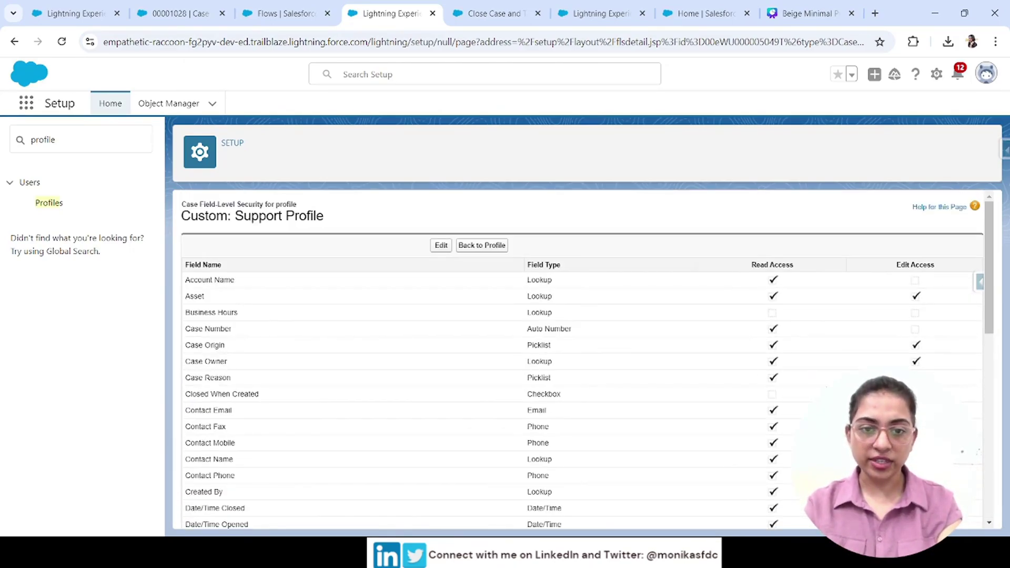
click(440, 244)
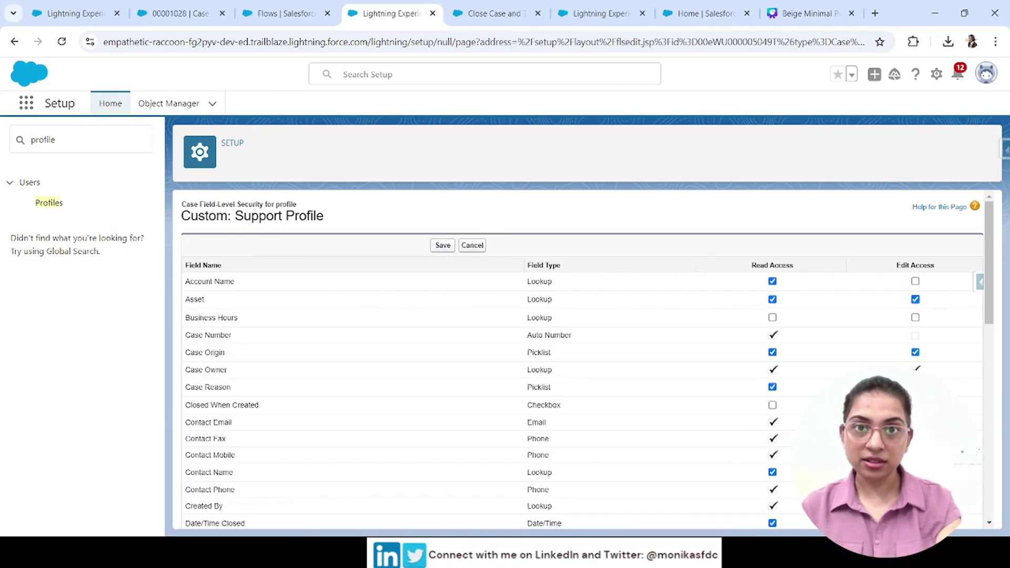
scroll(699, 365, down, 10)
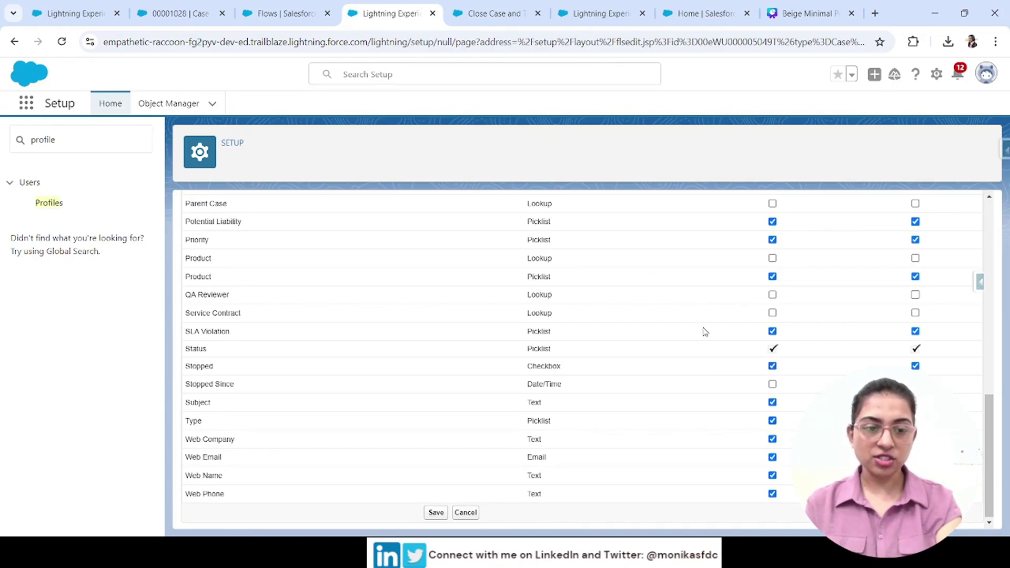
scroll(703, 331, up, 10)
click(441, 246)
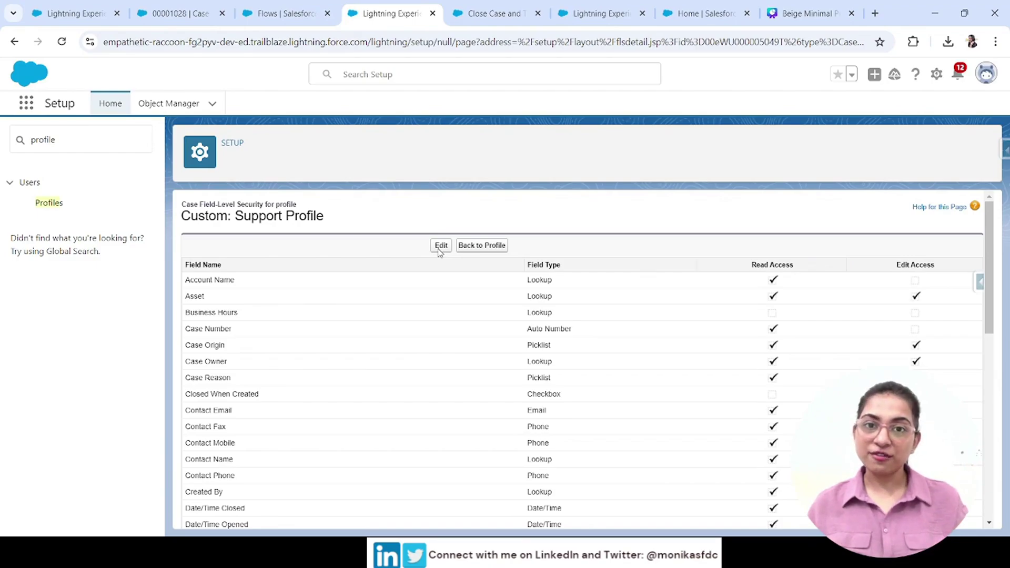
Step: Debug the Close Case and Tasks flow again as Support Agent with the same CaseID, and expand the Close Case and Close Tasks details
click(494, 11)
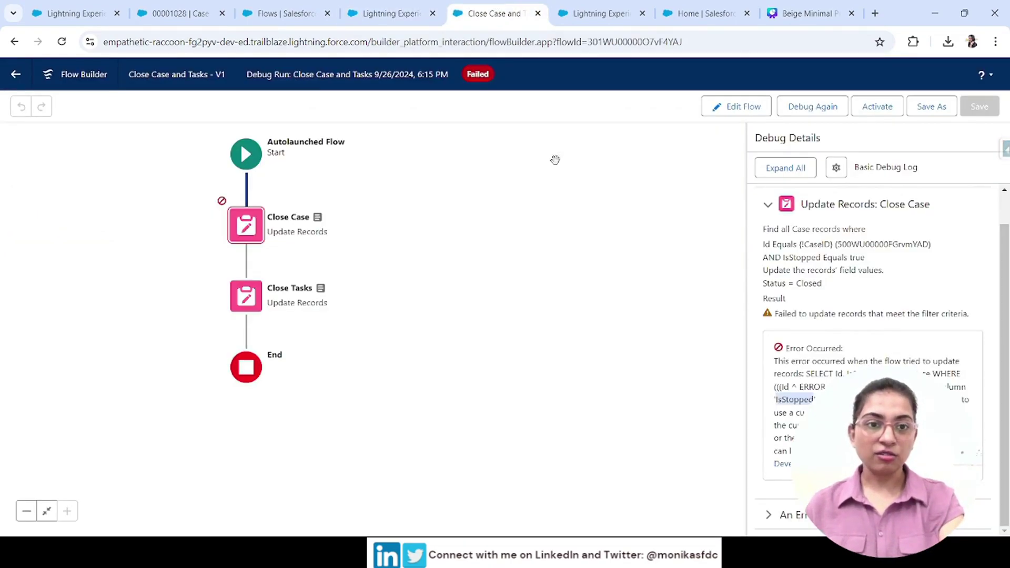
click(825, 111)
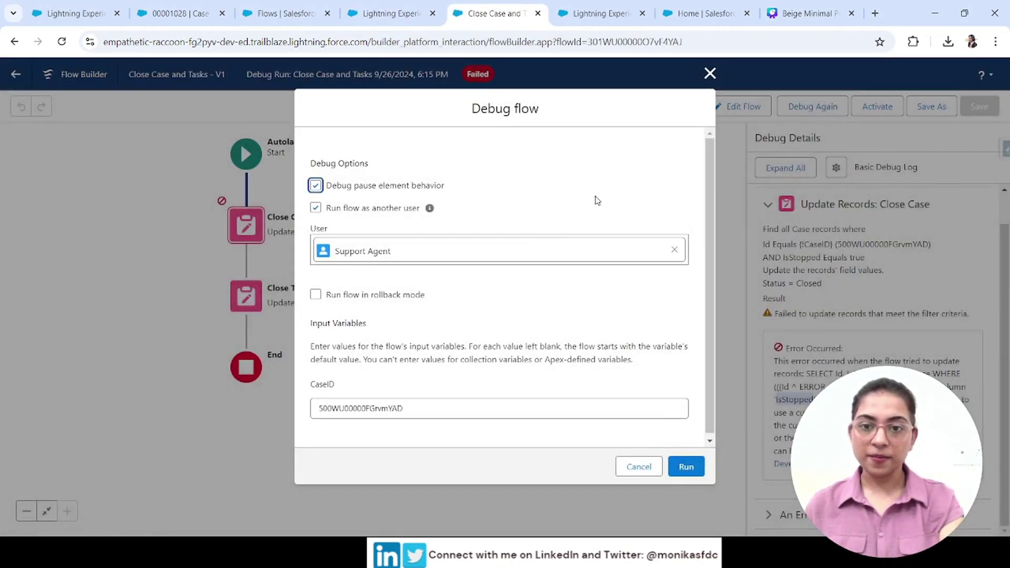
click(688, 467)
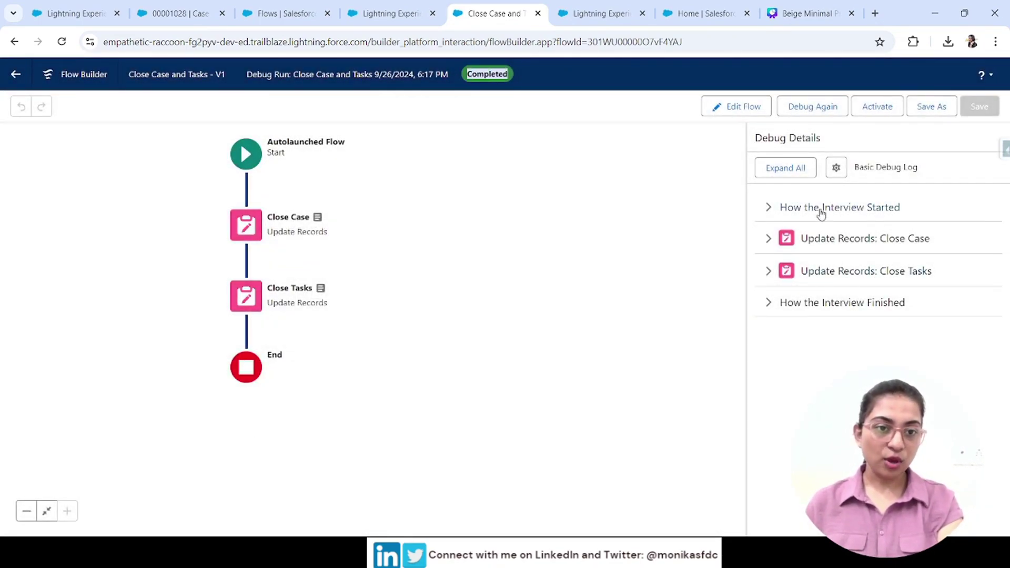
click(769, 246)
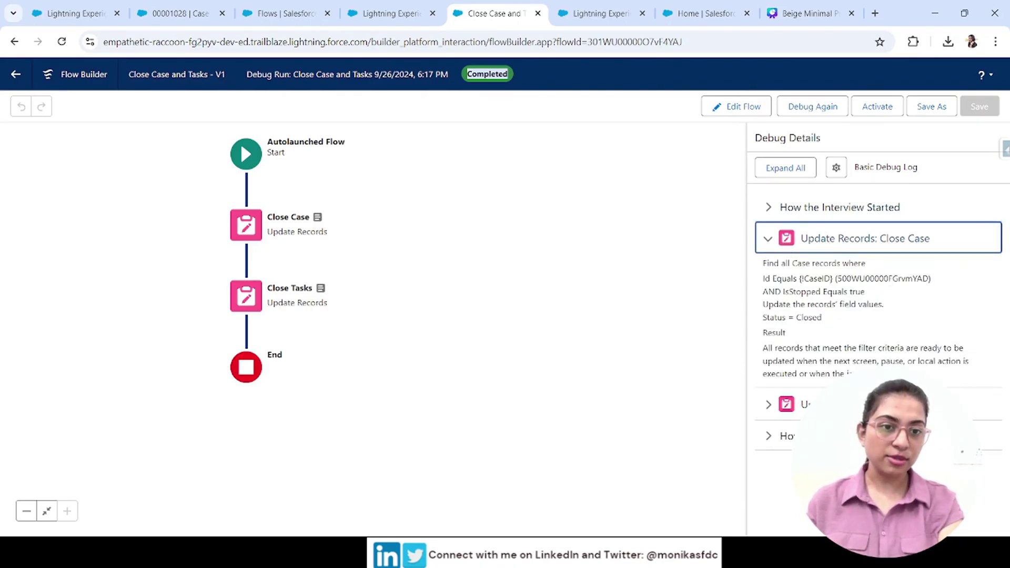
click(768, 413)
scroll(873, 368, down, 1)
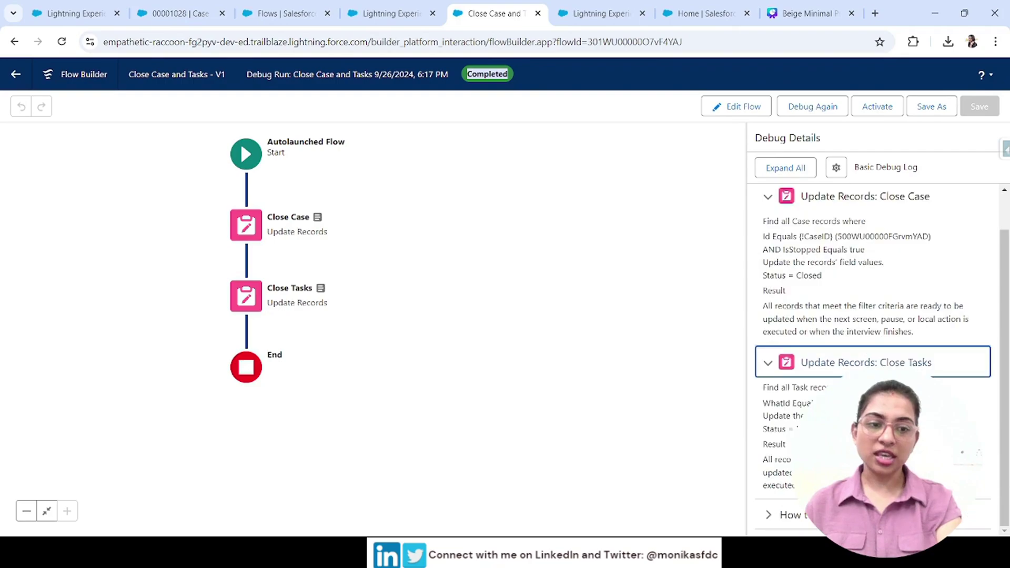
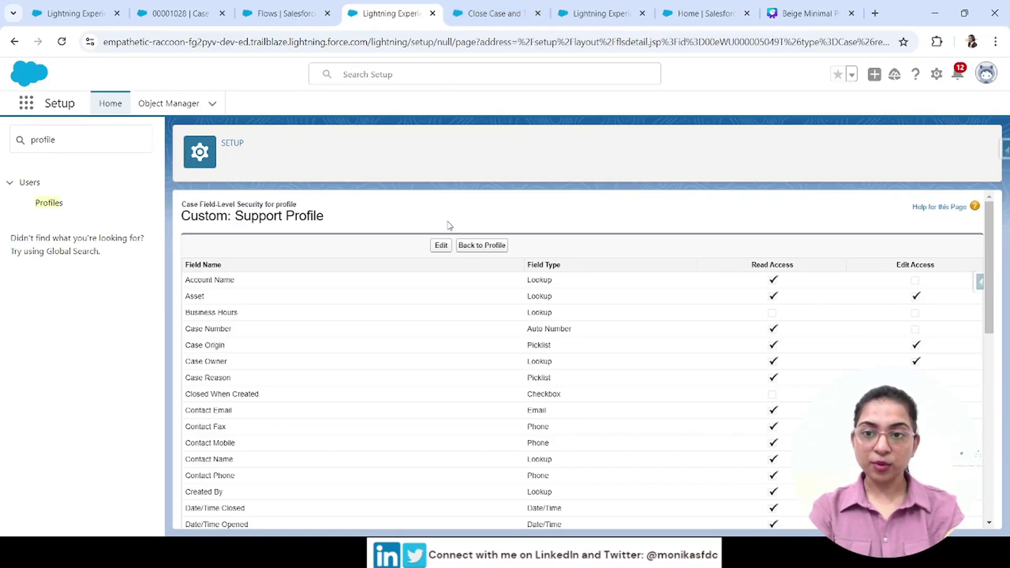
Step: Remove the Custom: Support Profile's read and edit access to the Case object's Stopped field and save the field-level security
click(434, 248)
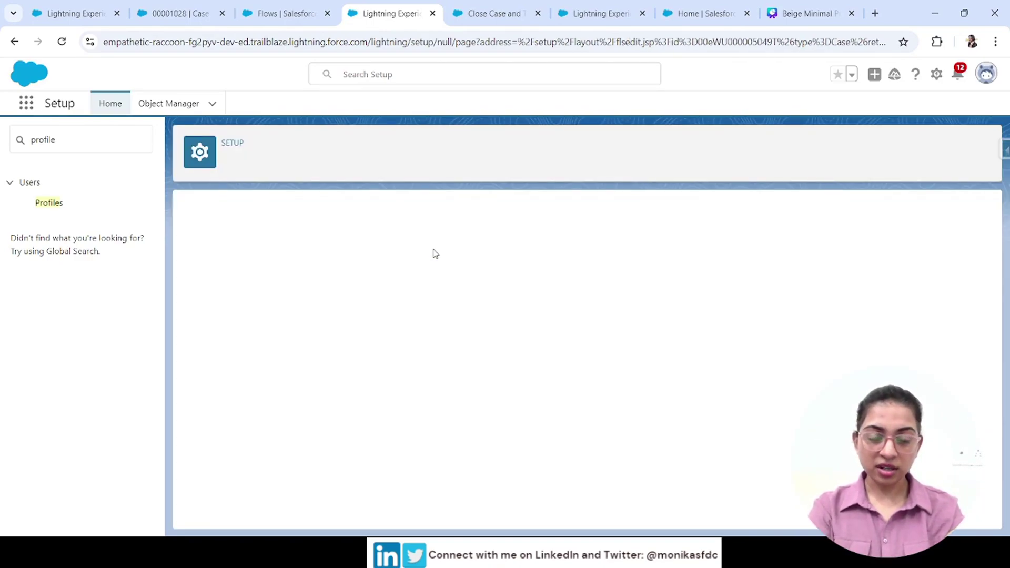
scroll(635, 505, down, 9)
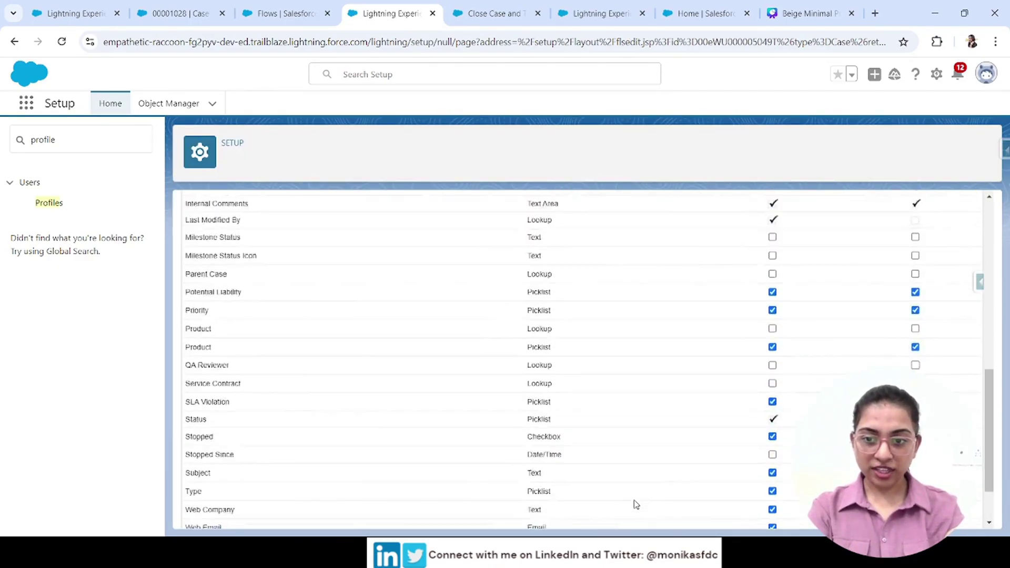
scroll(636, 505, down, 2)
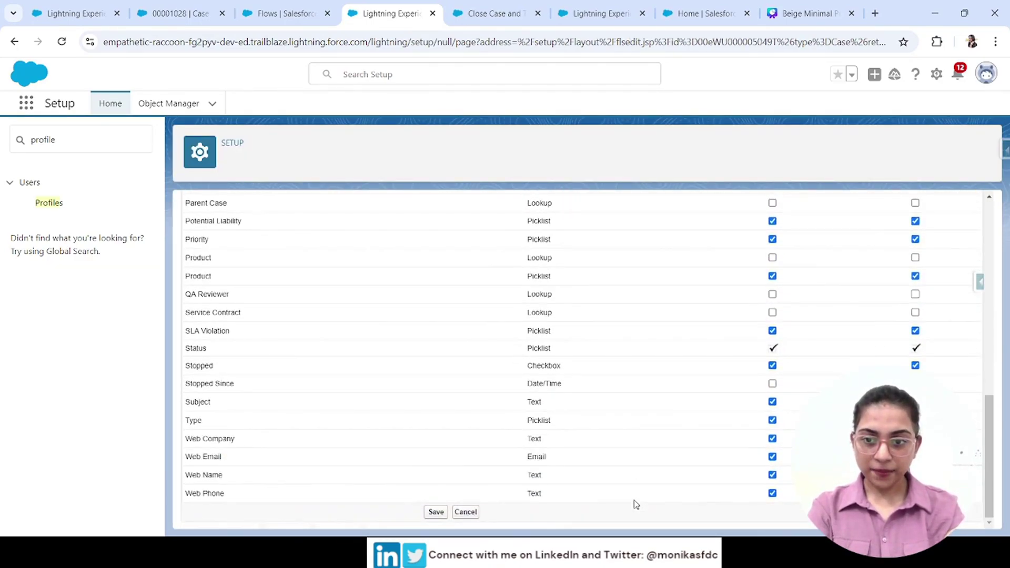
click(772, 365)
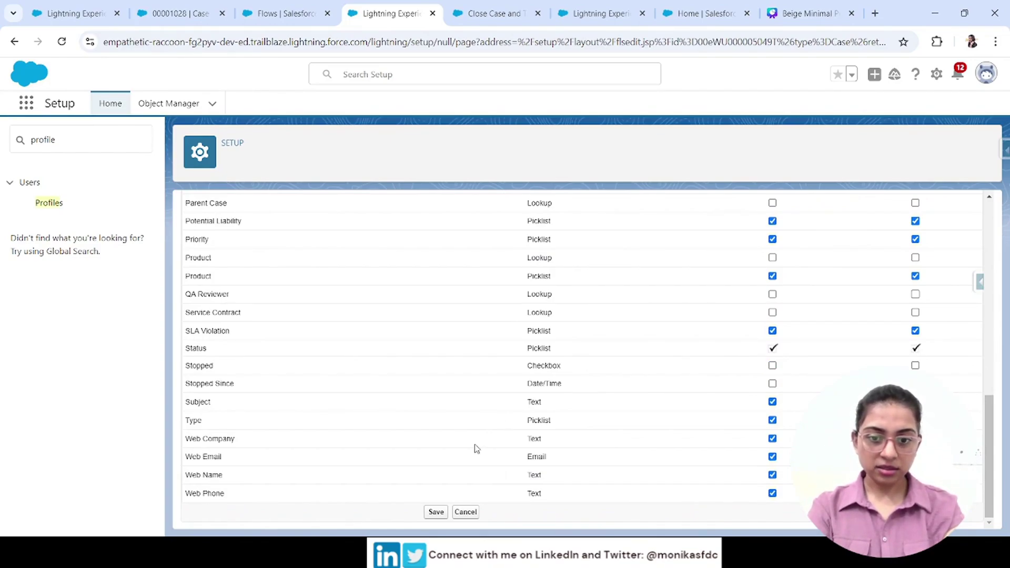
click(441, 511)
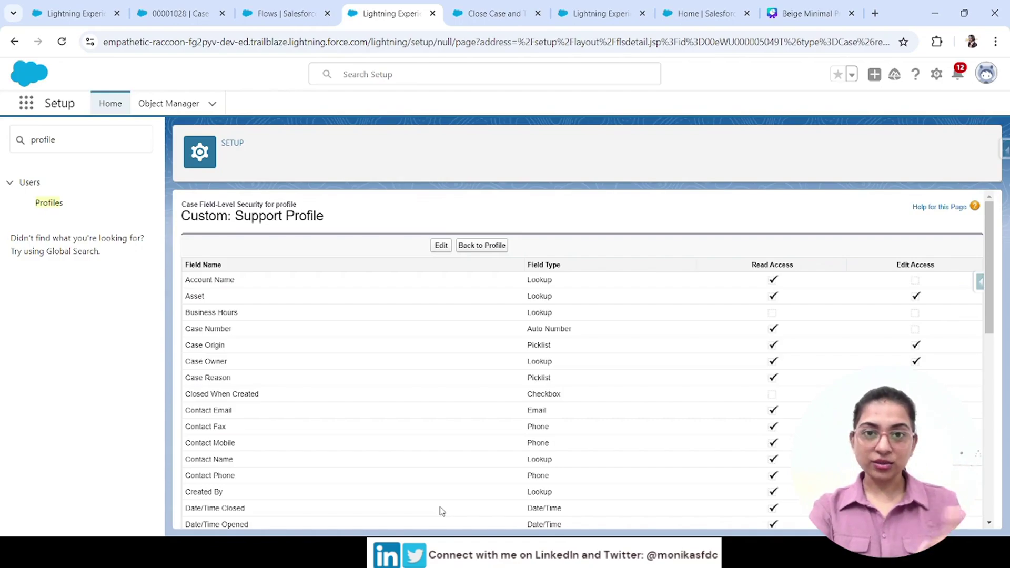
Step: Rerun the flow debug as Support Agent with the same CaseID and highlight the IsStopped column name in the Close Case details
click(515, 14)
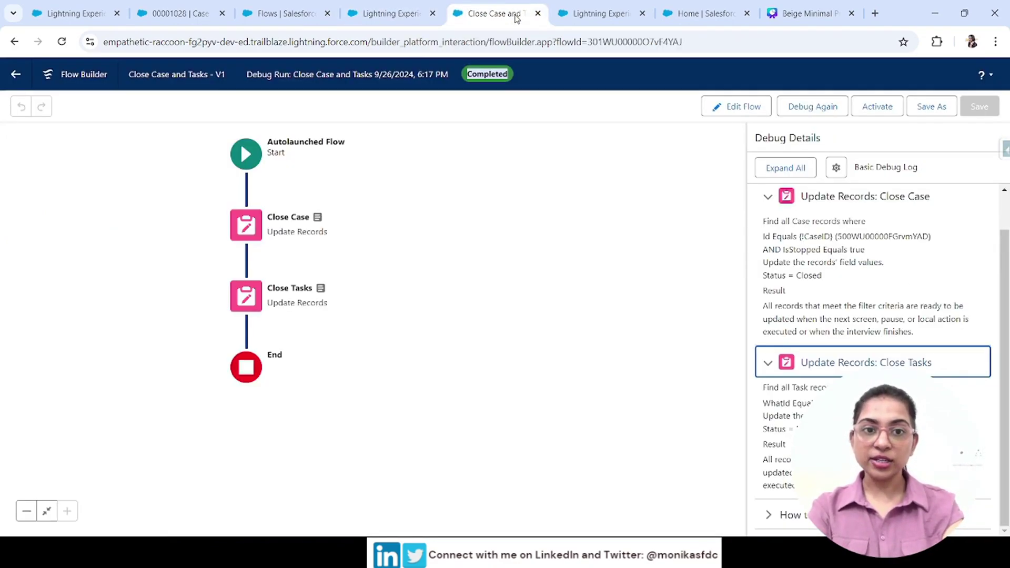
click(824, 106)
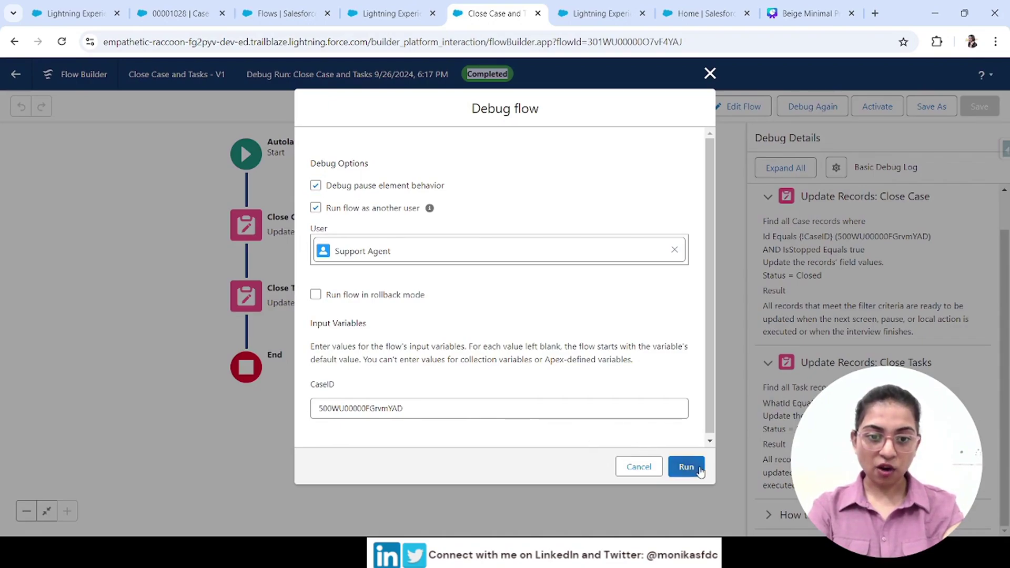
click(697, 469)
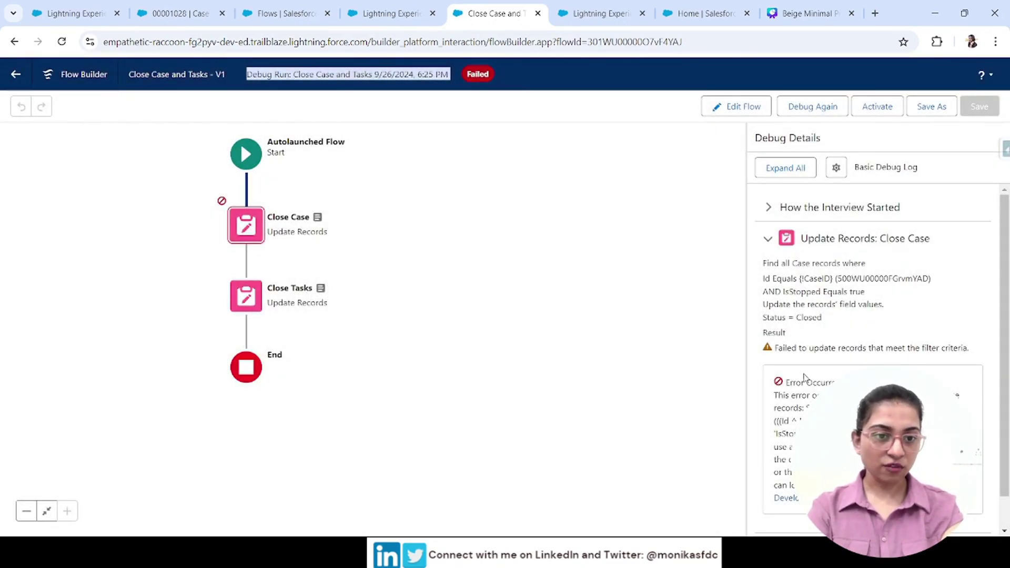
double_click(784, 432)
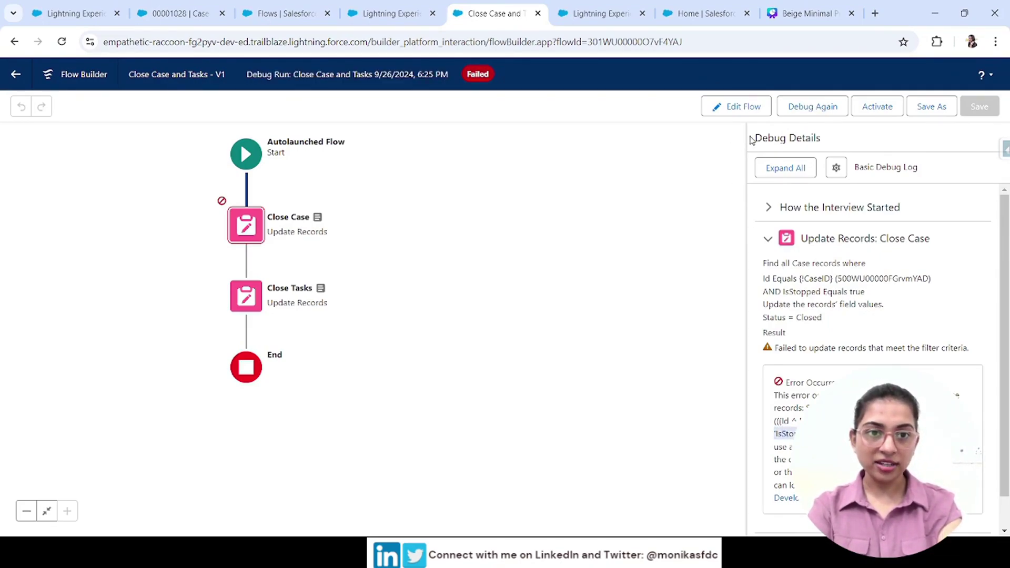
Step: Return to editing the flow, set How to Run the Flow to System Context Without Sharing—Access All Data, and save the flow
click(738, 107)
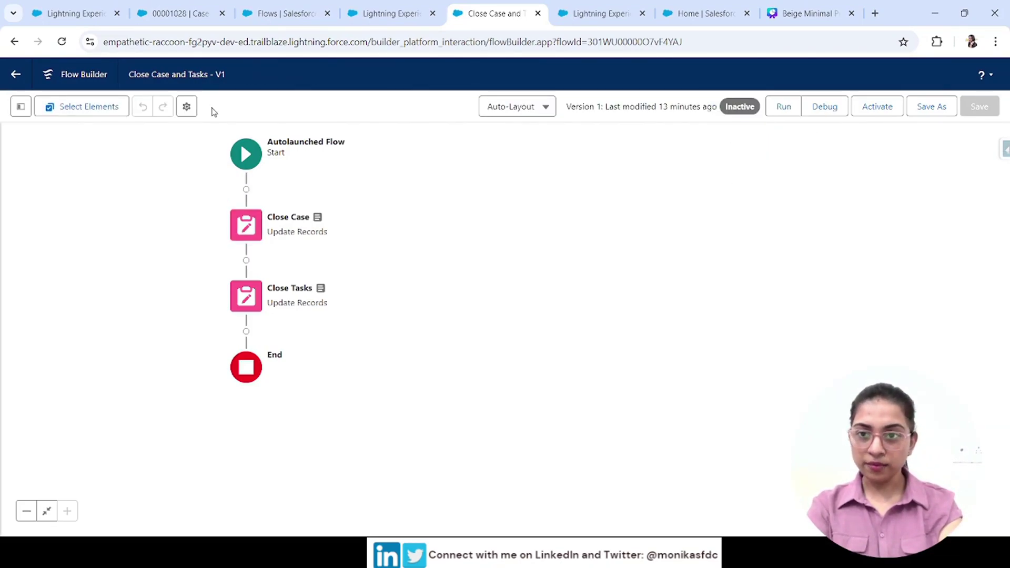
click(187, 107)
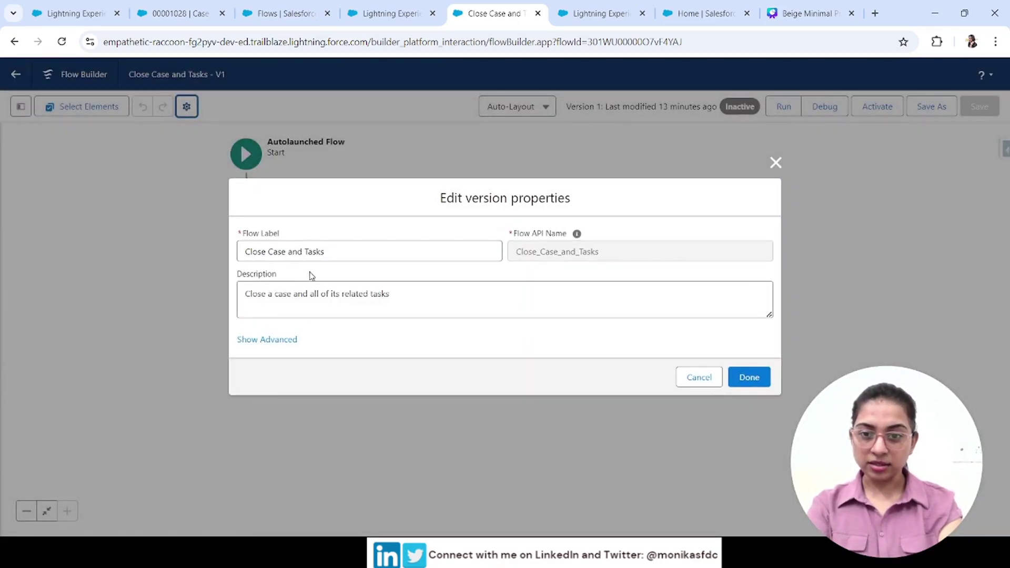
click(274, 340)
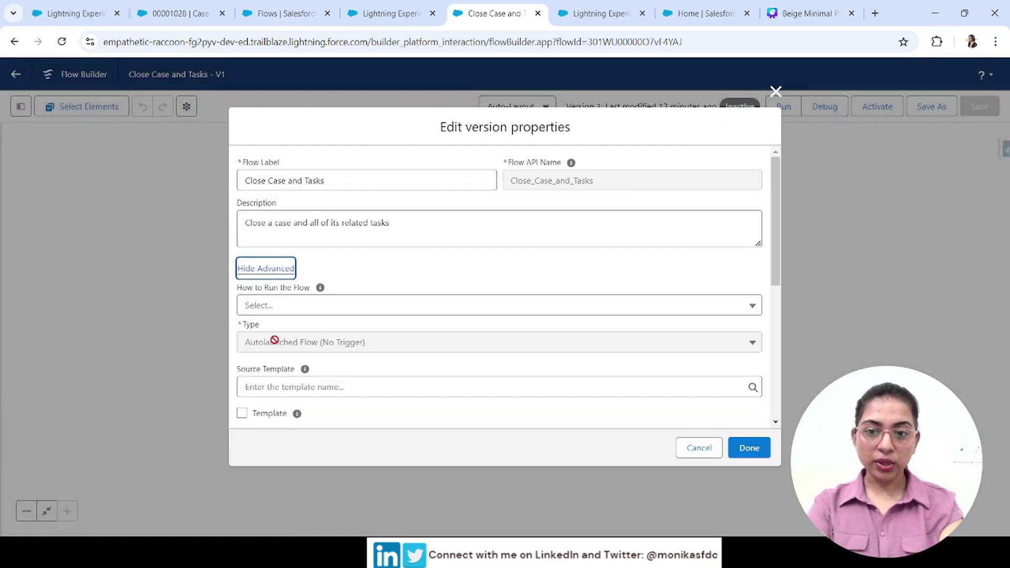
click(310, 312)
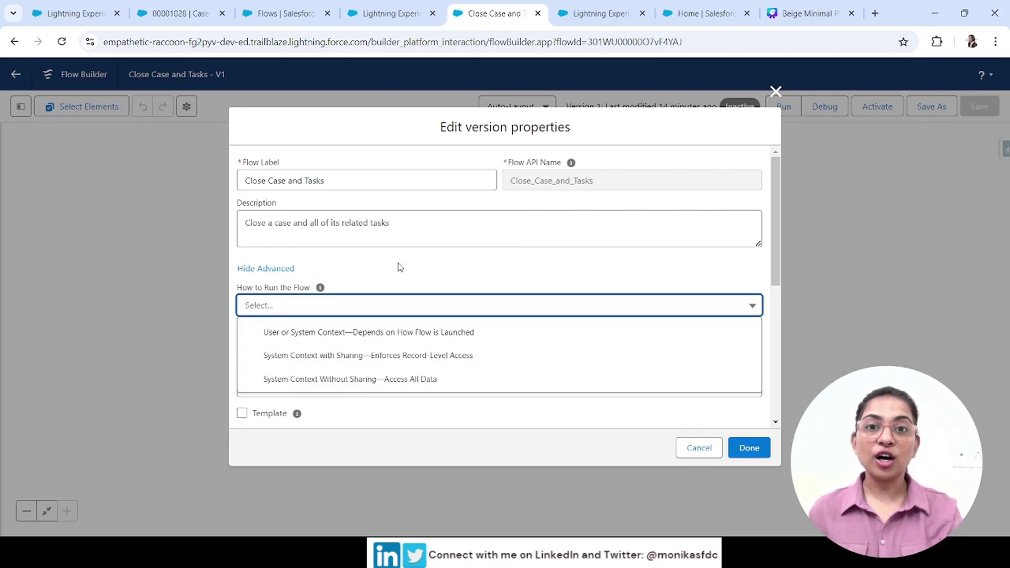
click(279, 270)
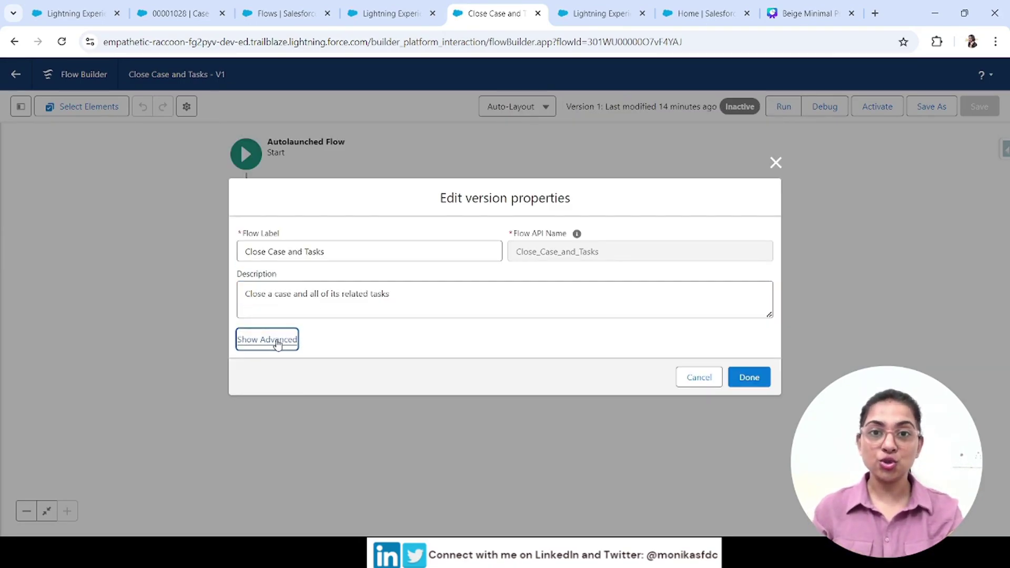
click(277, 343)
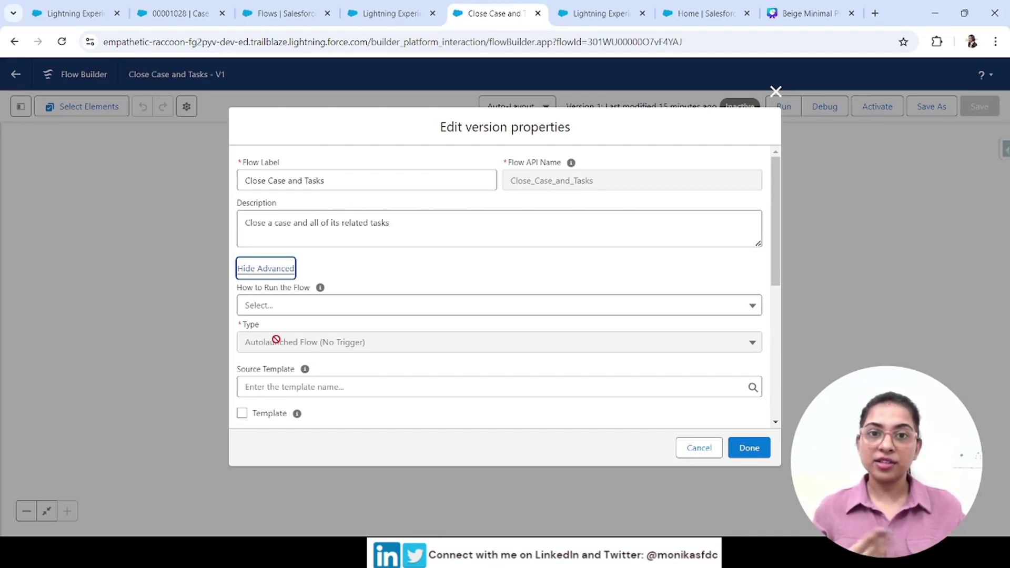
click(348, 304)
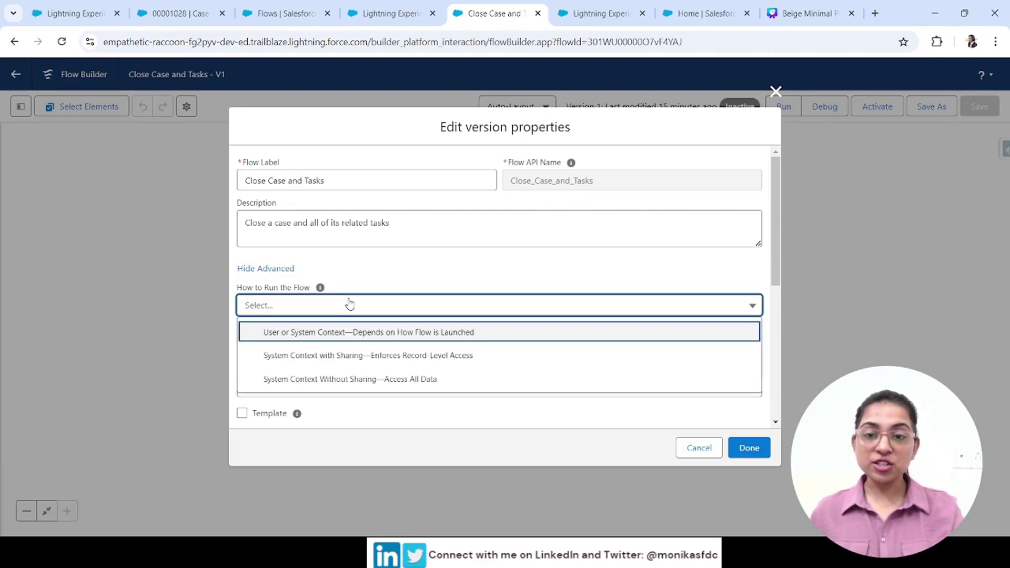
click(360, 380)
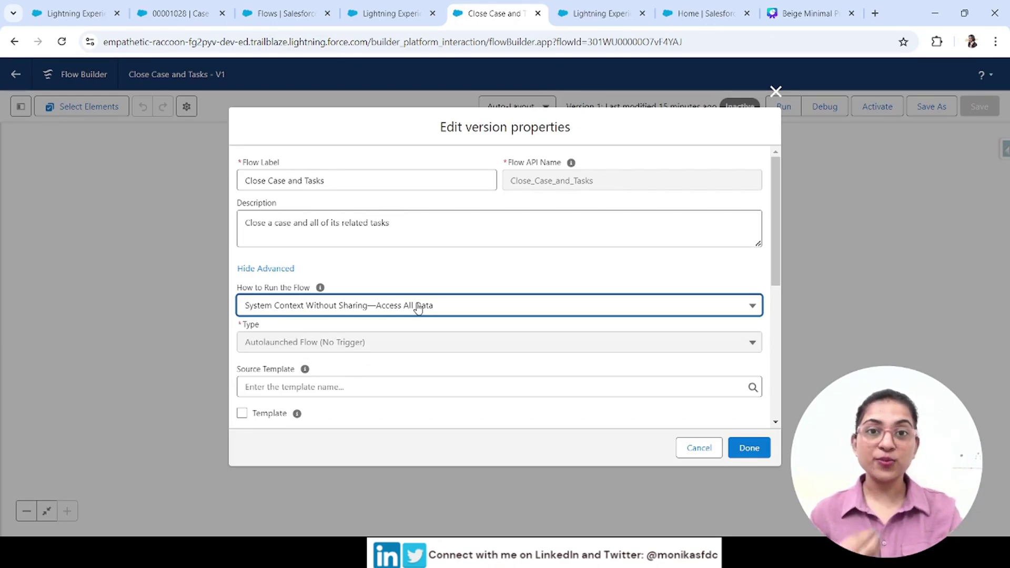
click(748, 447)
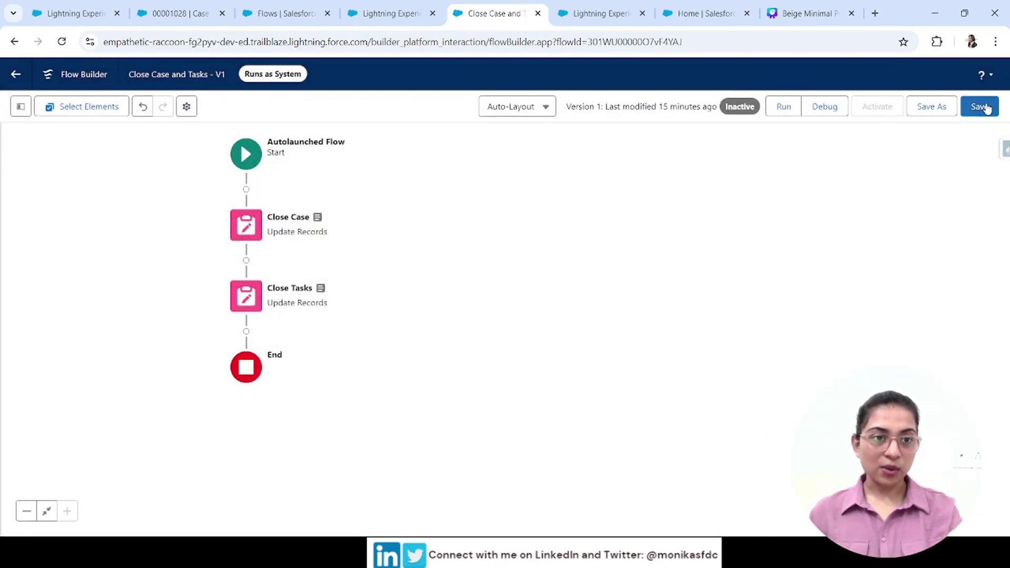
click(986, 107)
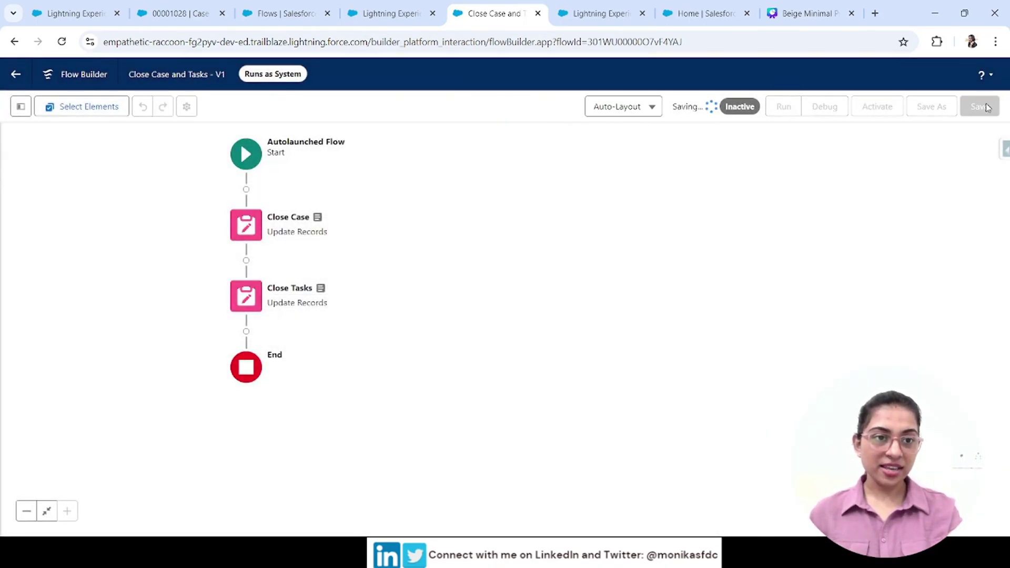
Step: Debug the saved flow as another user, Support Agent, with the same CaseID as the input variable
click(822, 107)
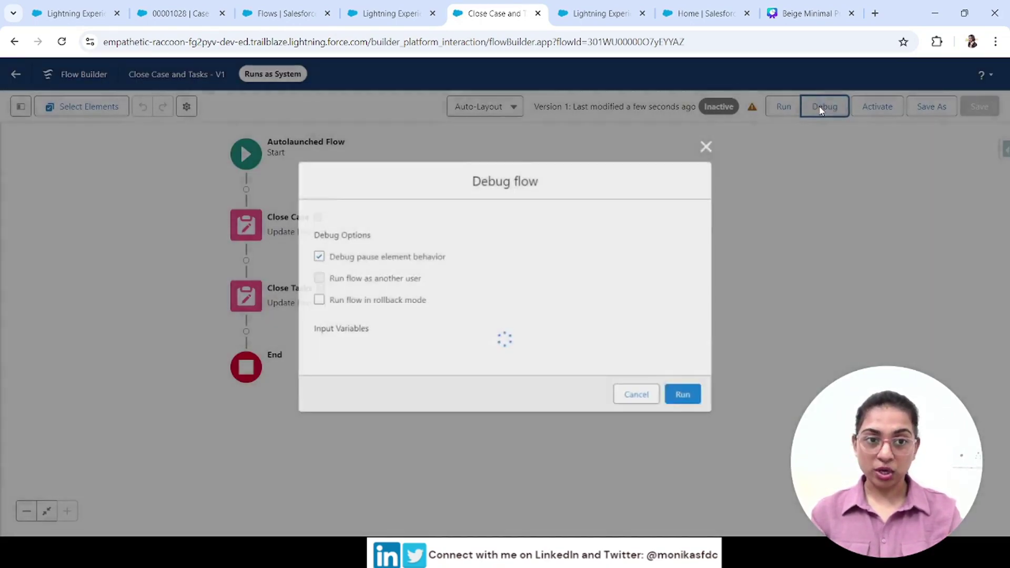
click(316, 238)
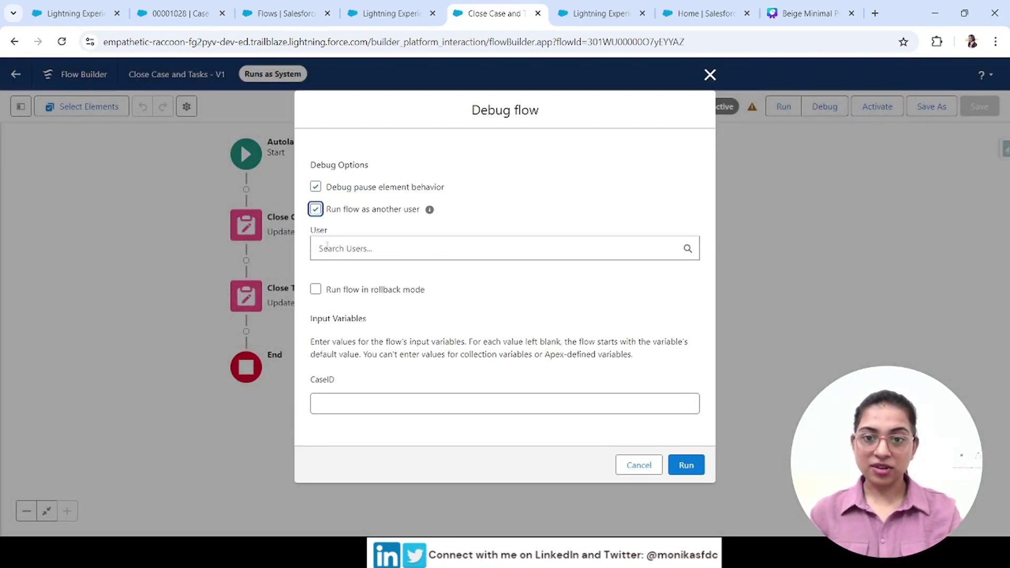
click(389, 247)
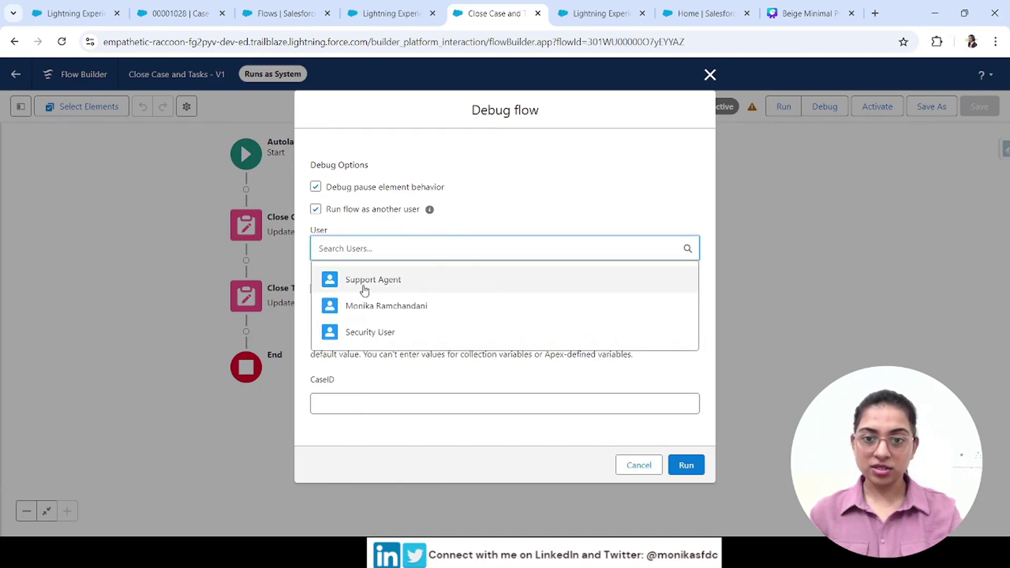
click(363, 288)
click(220, 4)
click(506, 7)
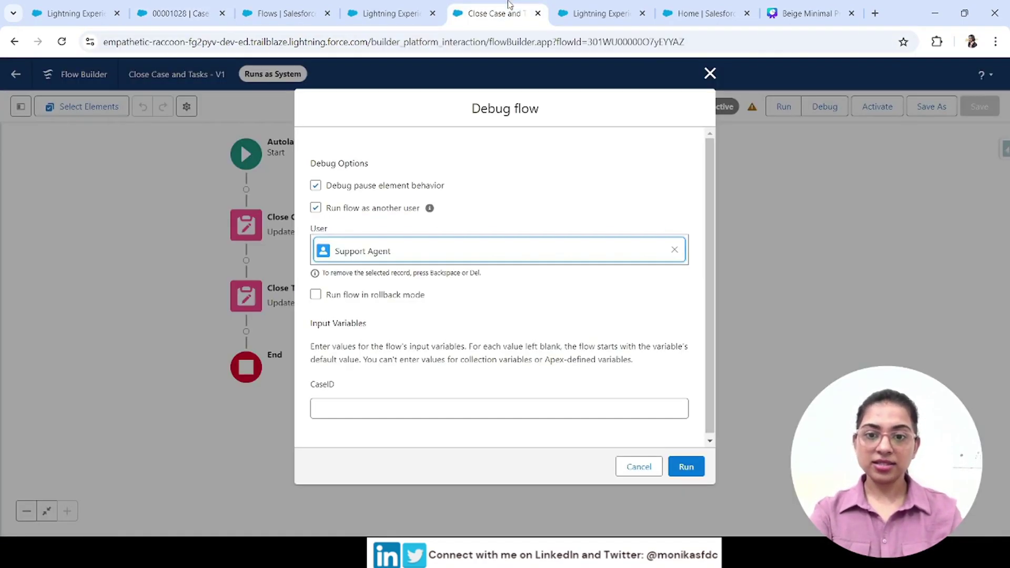
click(429, 410)
key(ctrl+v)
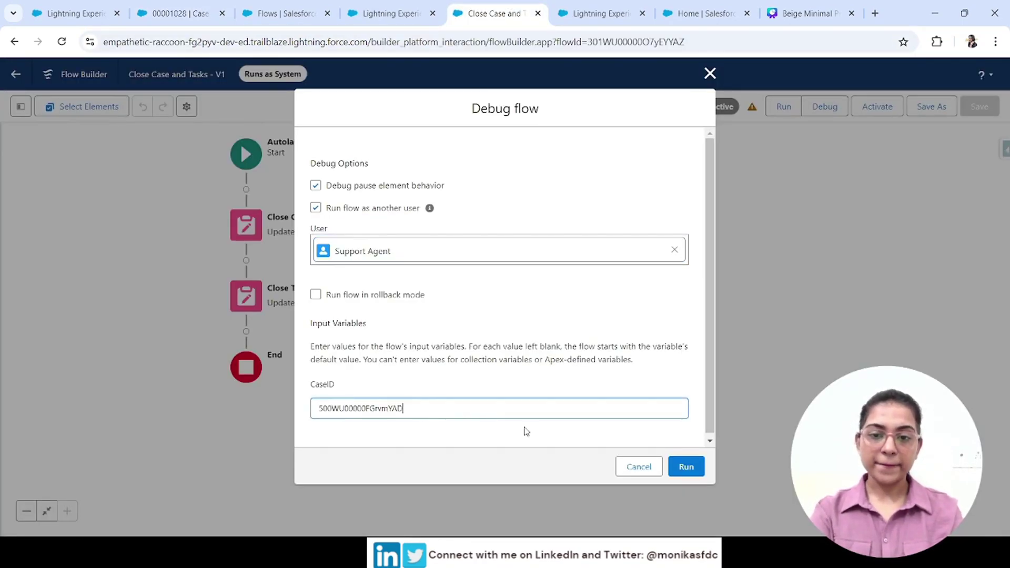
click(681, 467)
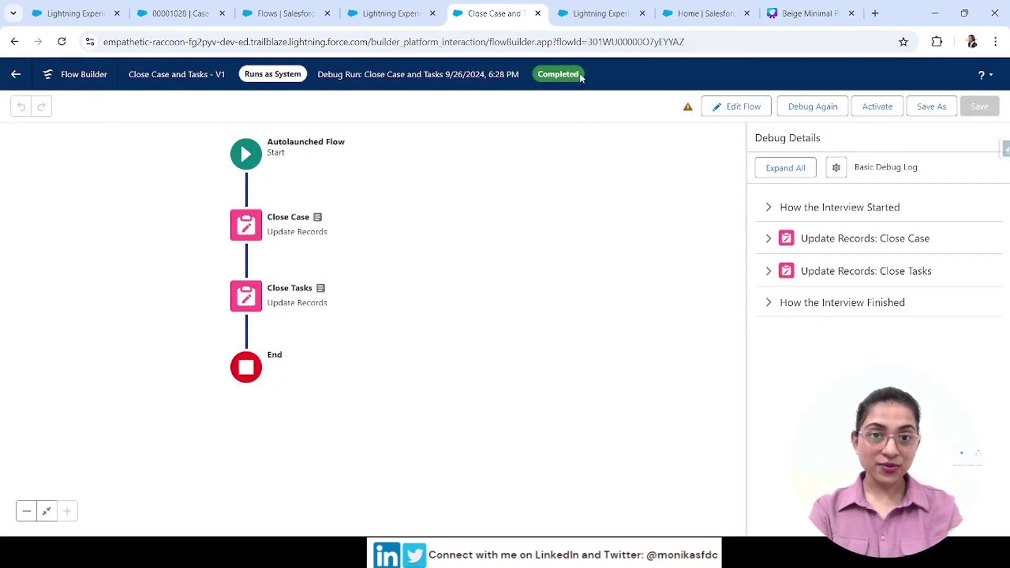
Step: Highlight the debug run's status and review the Case object's Stopped field permissions in the profile's field-level security
click(532, 74)
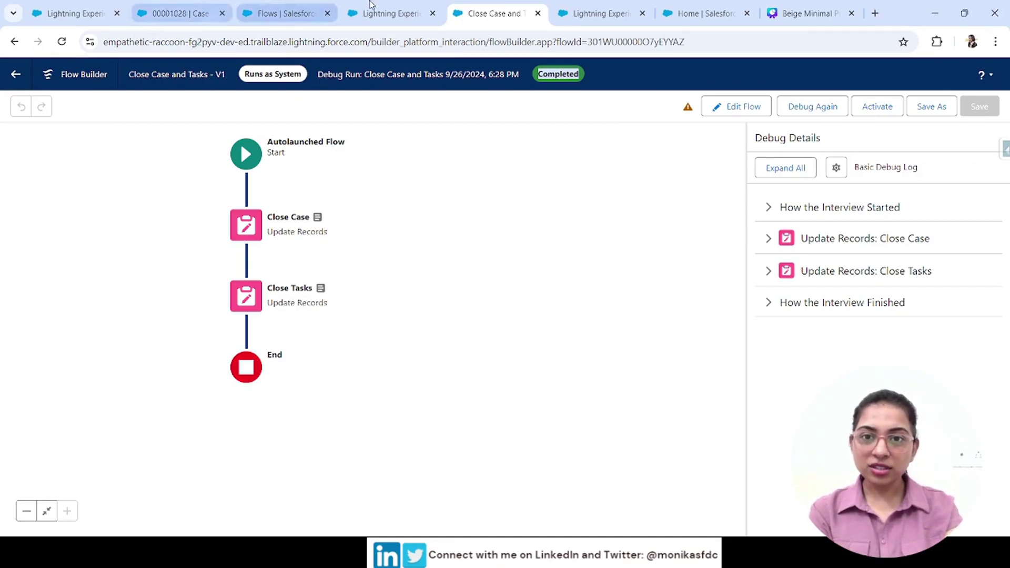
click(605, 11)
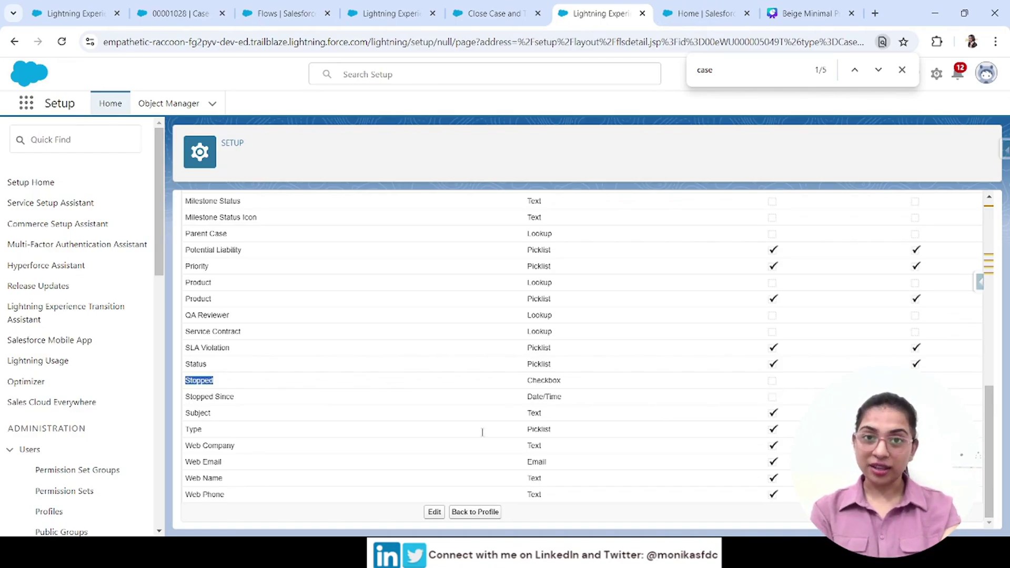
click(489, 16)
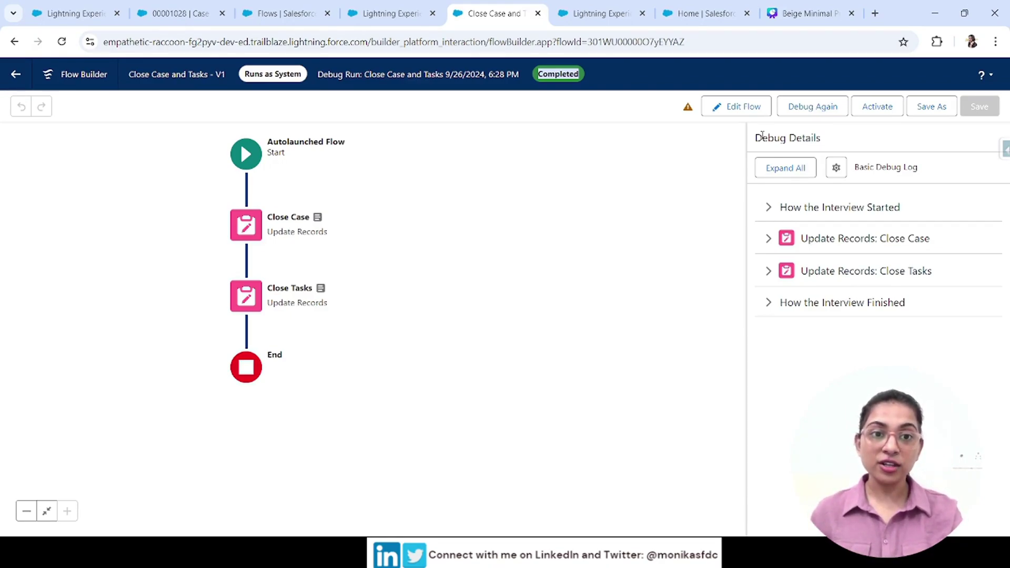
Step: Return to editing the flow and set How to Run the Flow to System Context with Sharing—Enforces Record-Level Access in the version properties
click(742, 108)
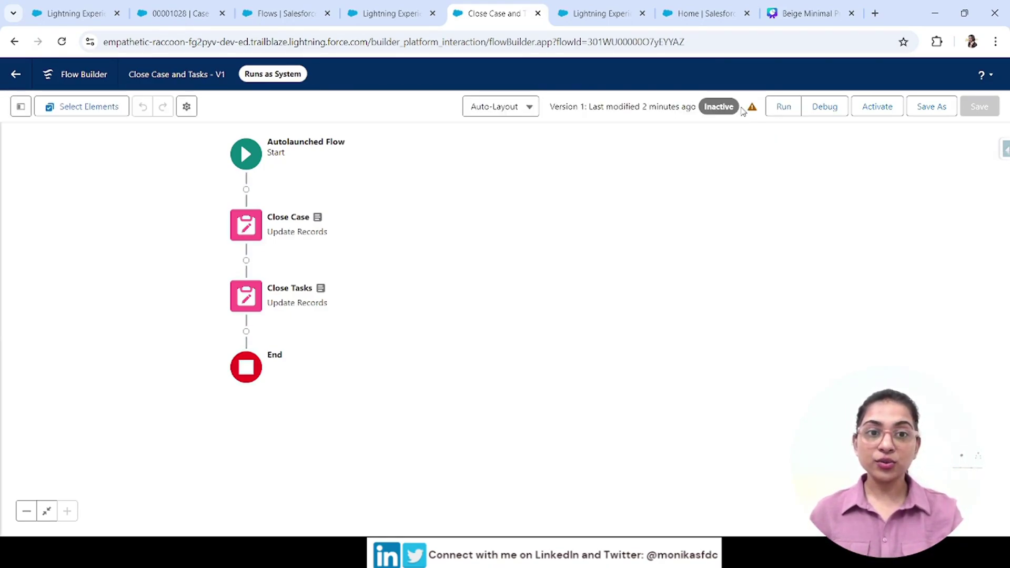
click(187, 107)
click(283, 341)
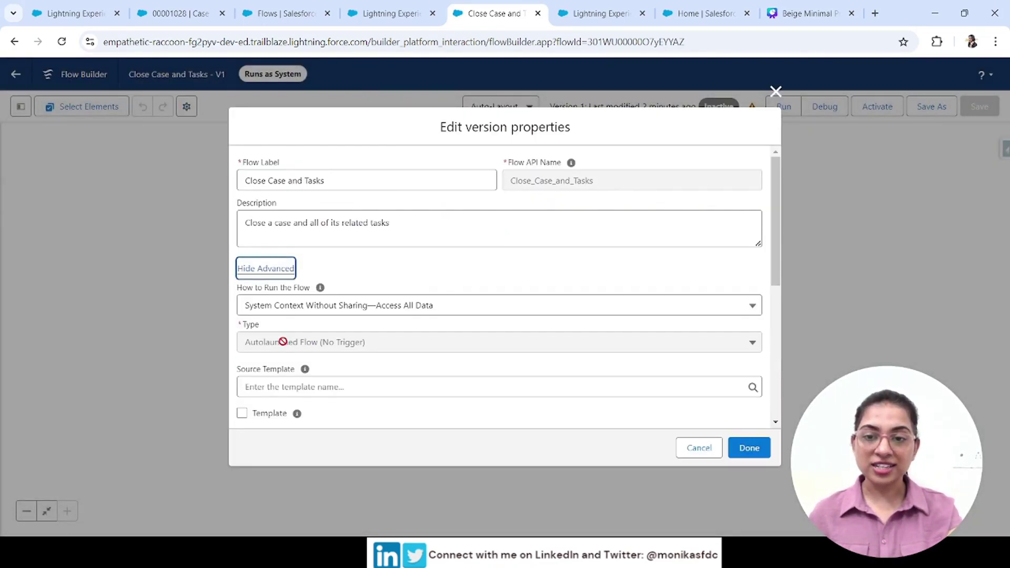
click(318, 309)
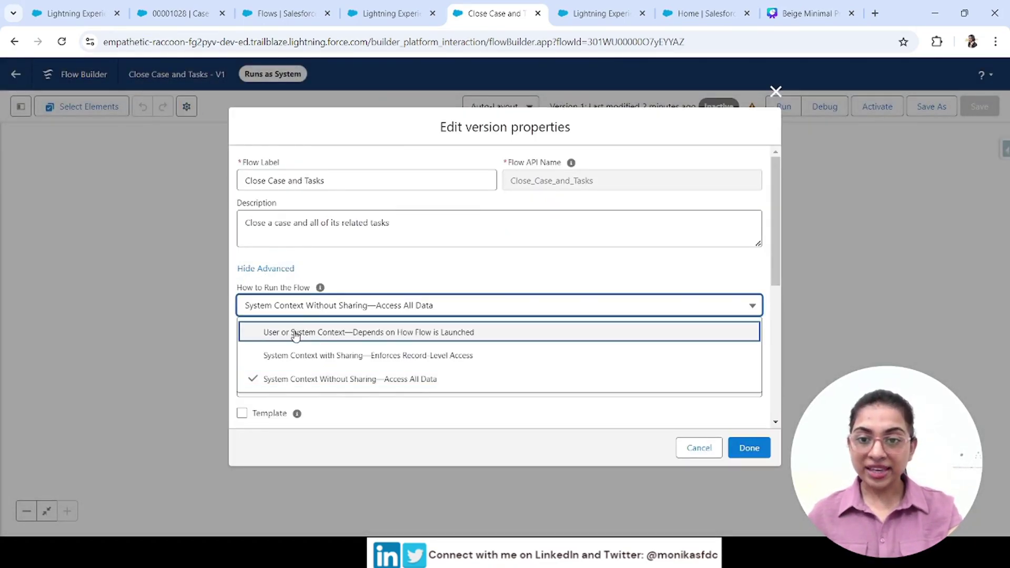
click(293, 331)
click(435, 305)
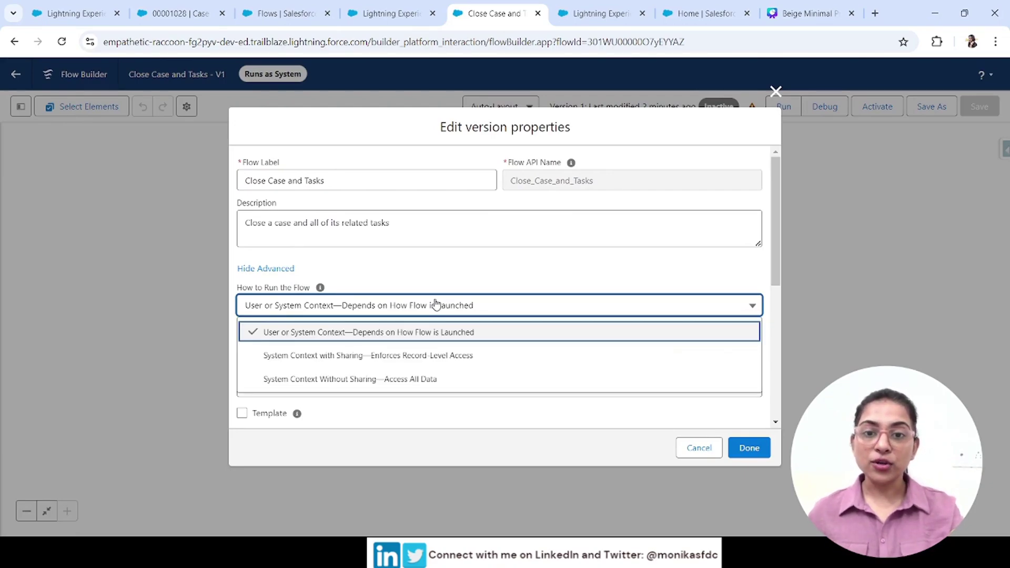
click(386, 362)
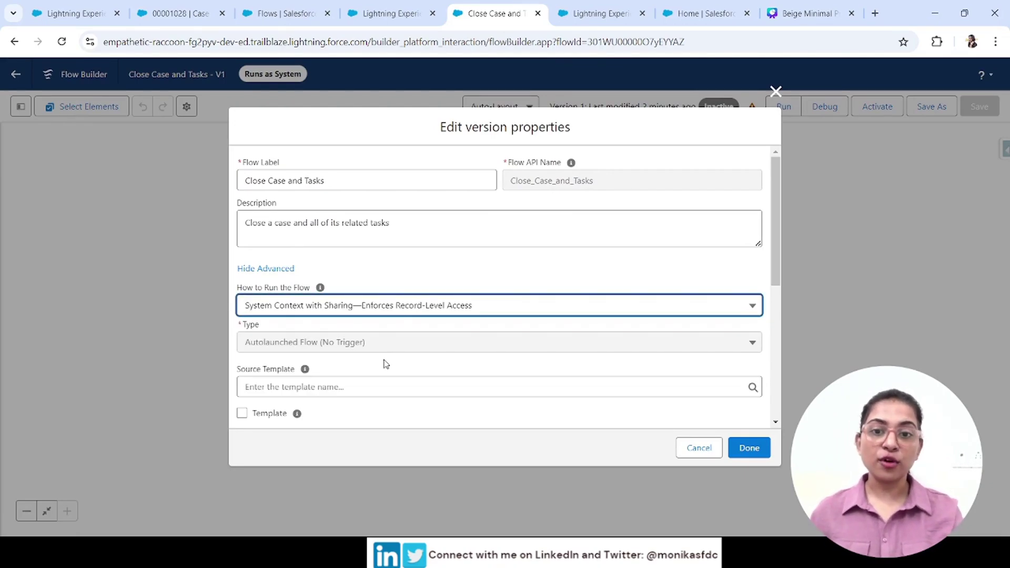